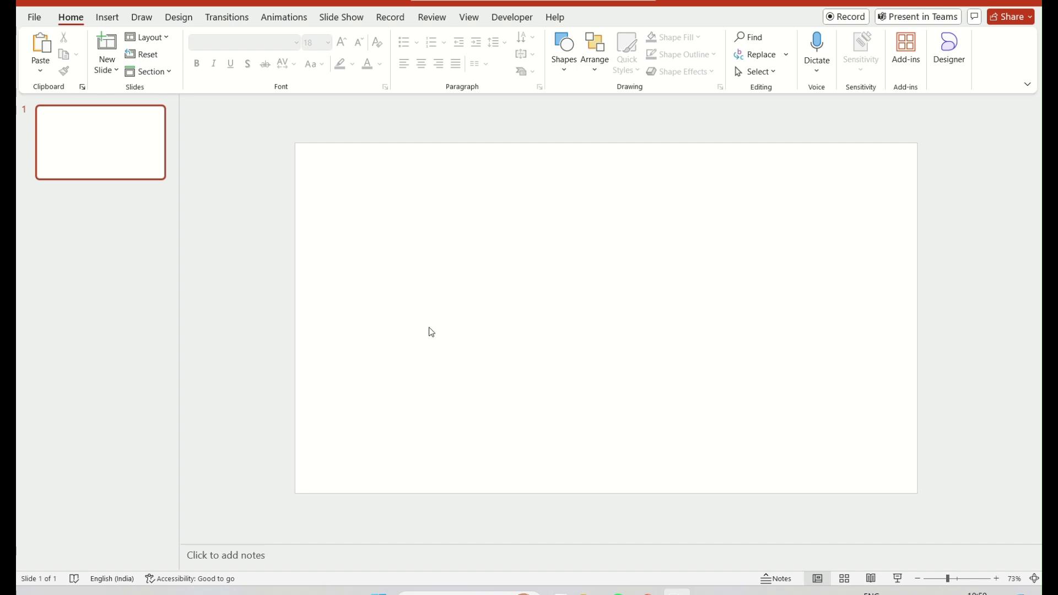
Step: Draw a rectangle spanning the slide from its top-left to bottom-right corner
{"action": "left_click", "coordinate": [108, 17]}
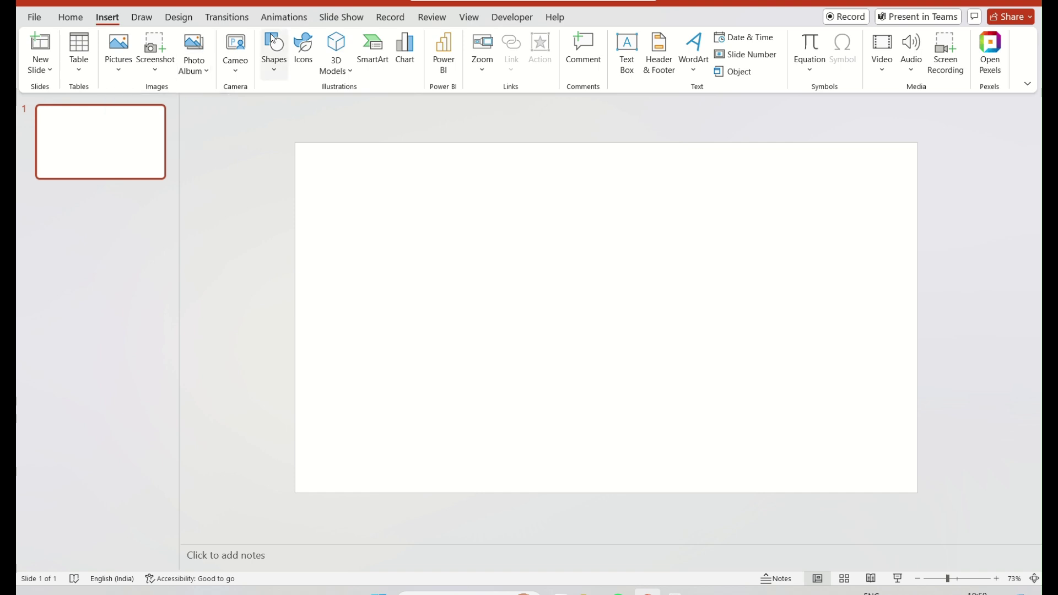
{"action": "left_click", "coordinate": [273, 51]}
{"action": "left_click", "coordinate": [305, 108]}
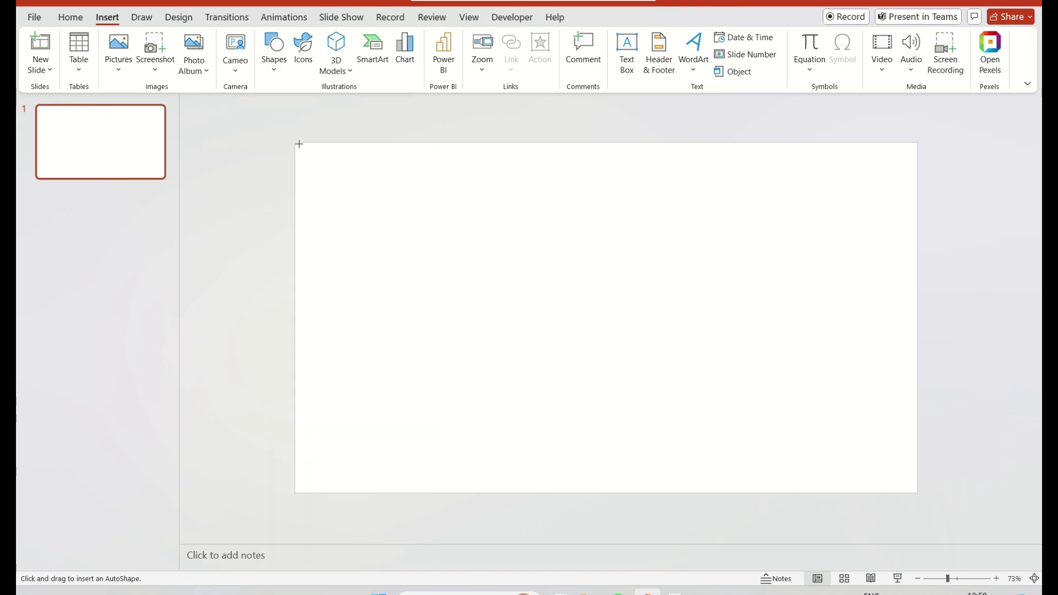
{"action": "left_click_drag", "start_coordinate": [293, 145], "coordinate": [916, 492]}
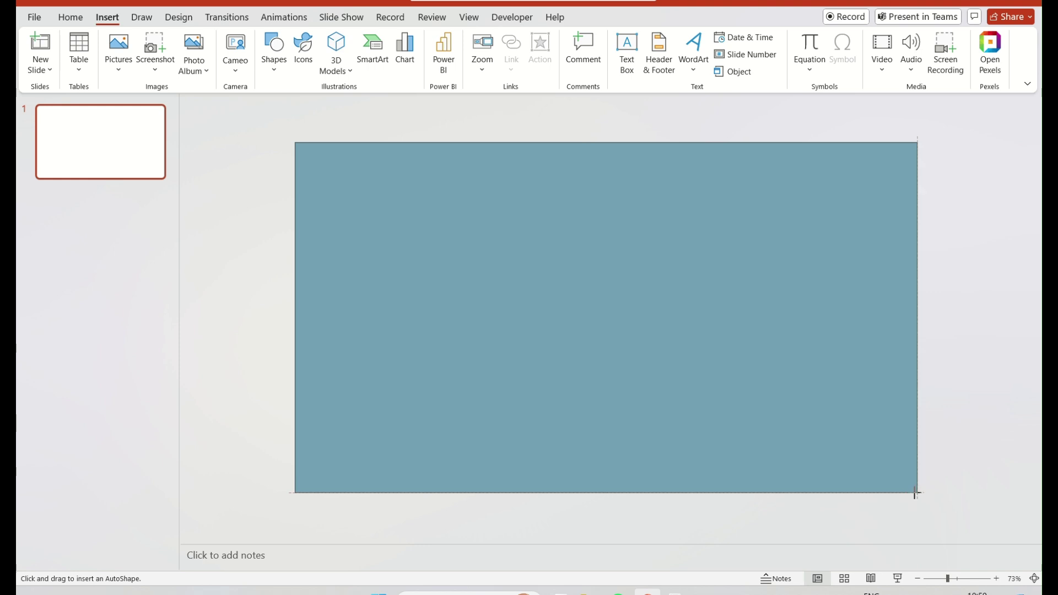
{"action": "left_click_drag", "start_coordinate": [916, 492], "coordinate": [918, 491]}
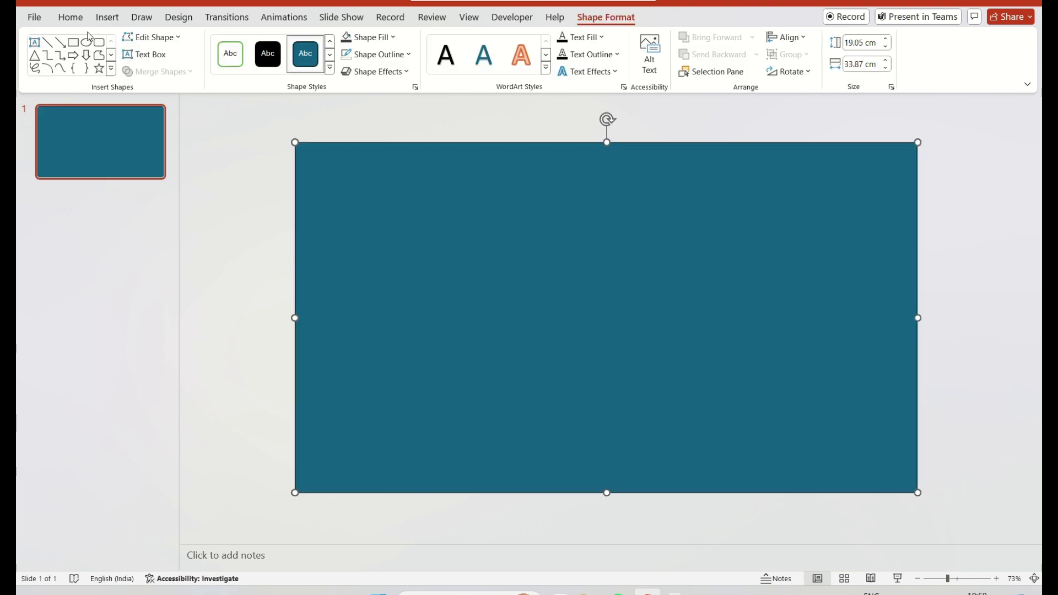
Step: Add a wide 'Thank You' text box in Amasis MT Pro Black, size 165
{"action": "left_click", "coordinate": [107, 17]}
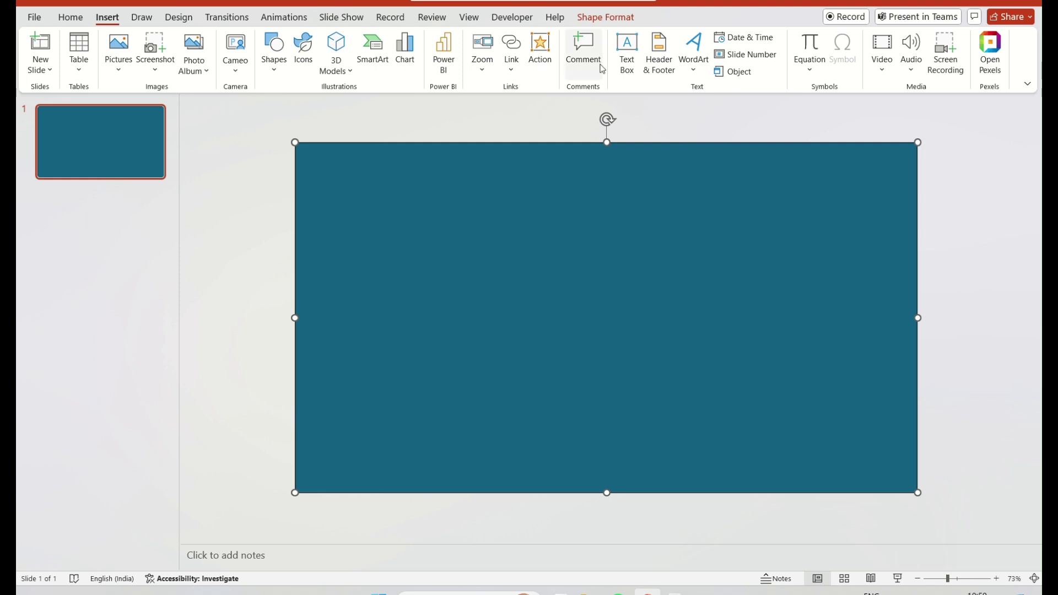
{"action": "left_click", "coordinate": [627, 53]}
{"action": "left_click_drag", "start_coordinate": [356, 207], "coordinate": [872, 402]}
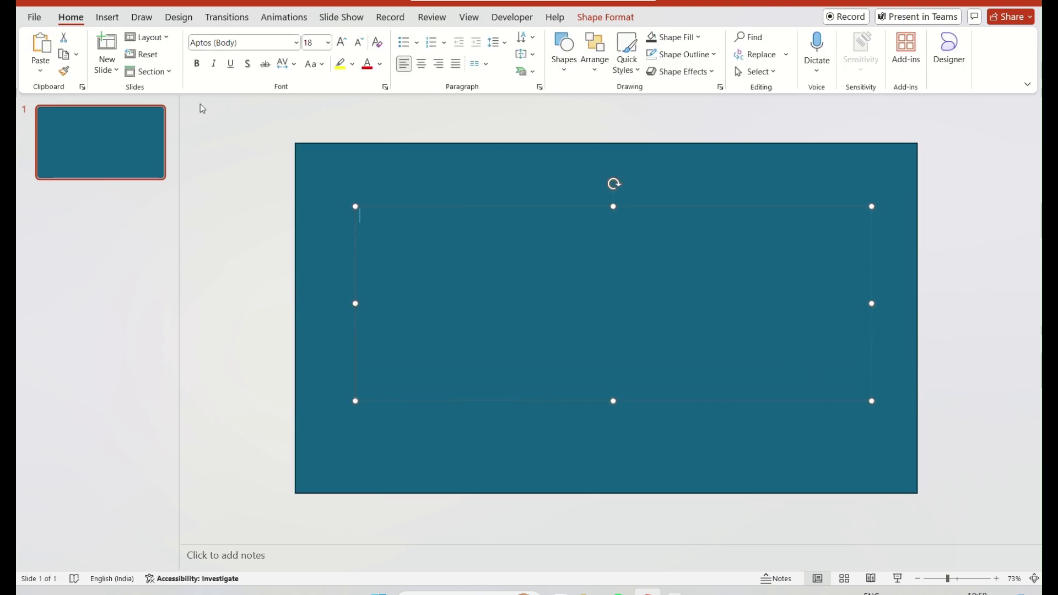
{"action": "left_click", "coordinate": [295, 42]}
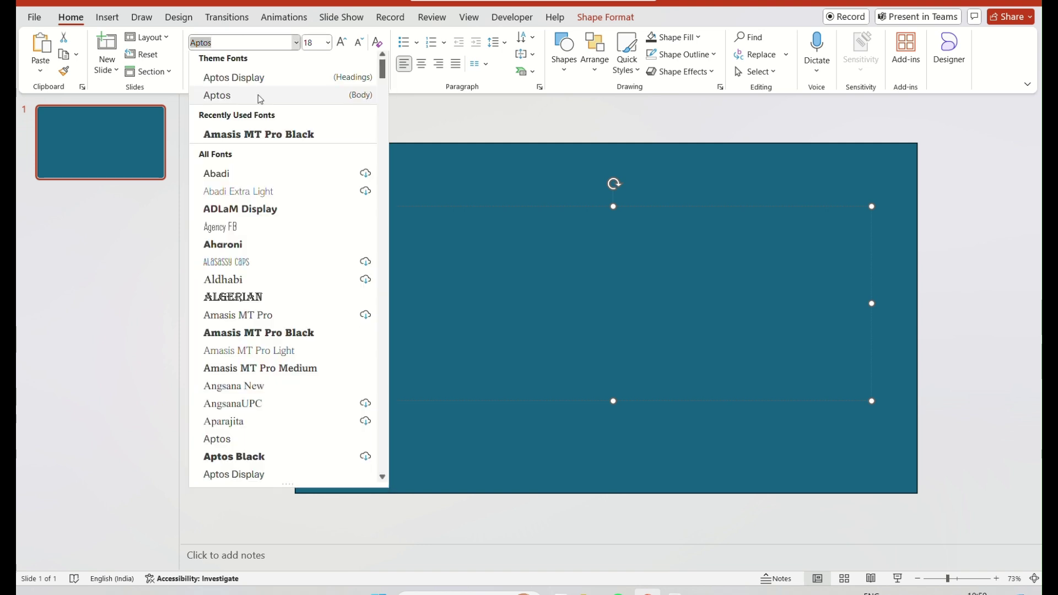
{"action": "left_click", "coordinate": [259, 134]}
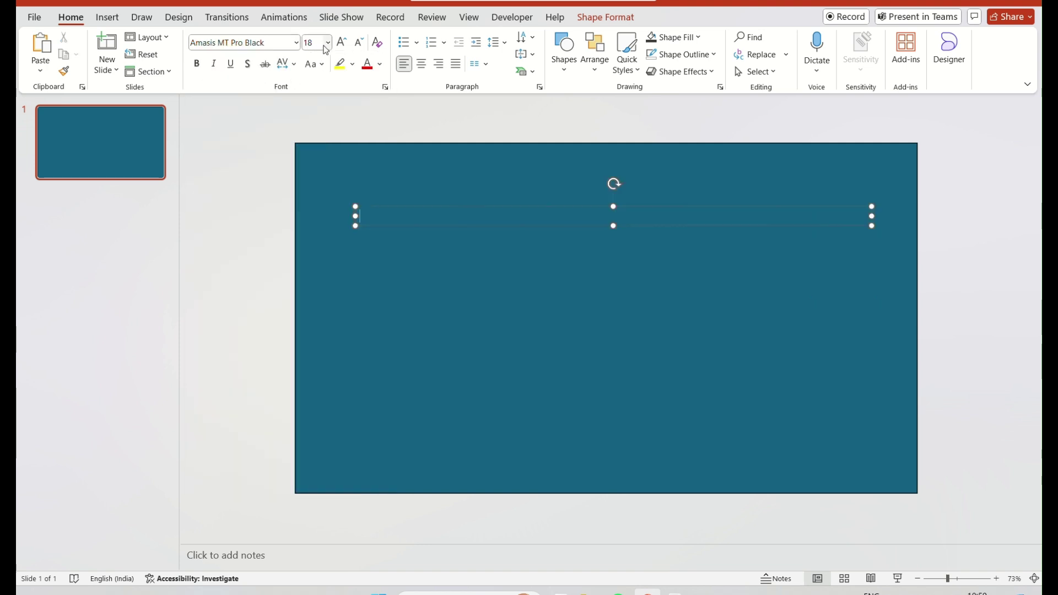
{"action": "left_click", "coordinate": [310, 42]}
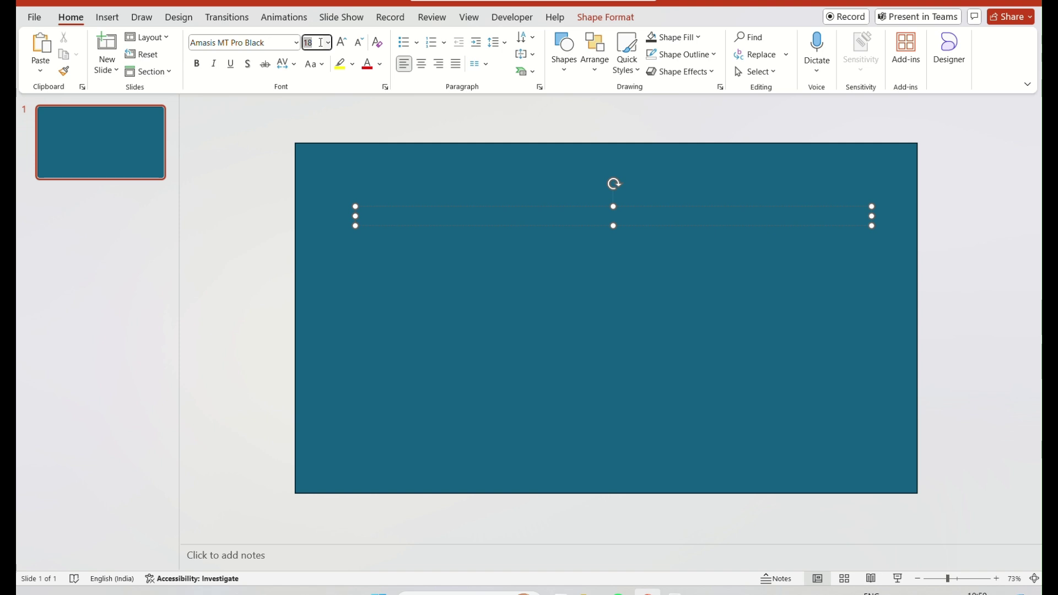
{"action": "type", "text": "1"}
{"action": "key", "text": "Return"}
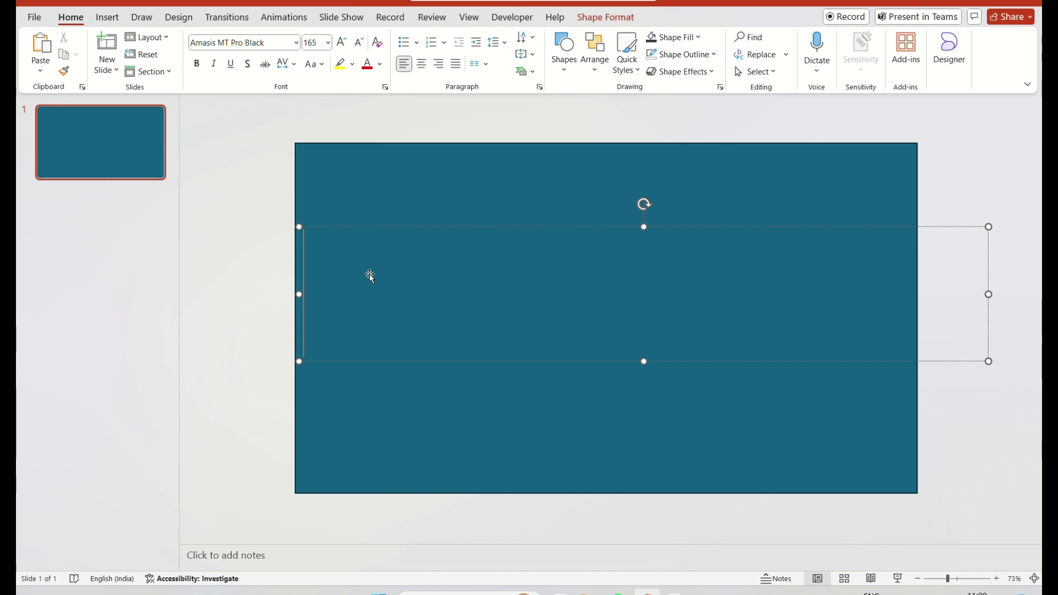
{"action": "type", "text": "Than"}
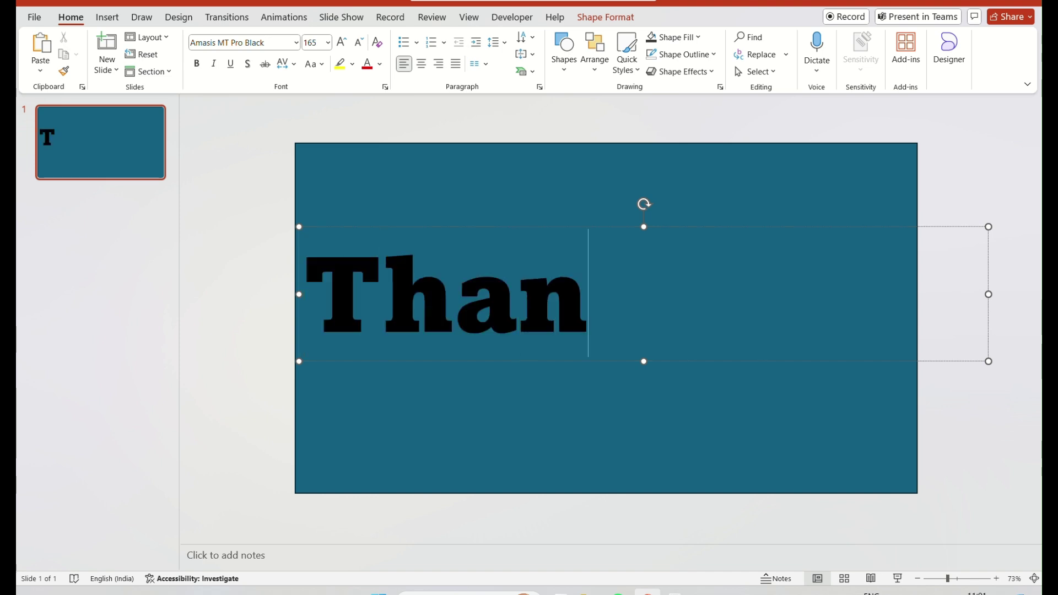
{"action": "type", "text": "k Y"}
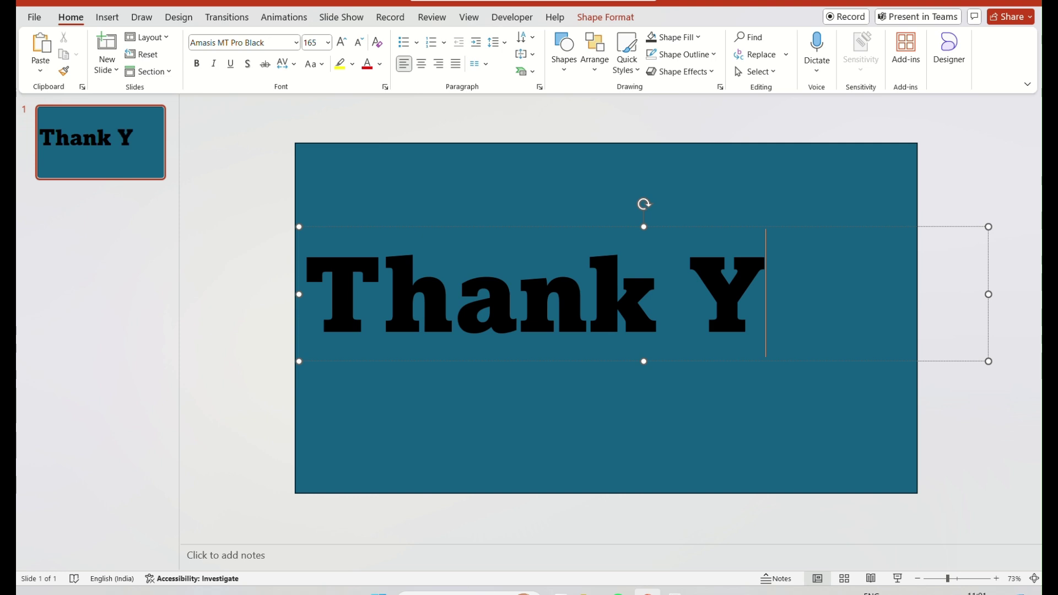
{"action": "type", "text": "ou"}
{"action": "key", "text": "Escape"}
Step: Subtract the Thank You text from the rectangle with Merge Shapes
{"action": "key", "text": "ctrl+a"}
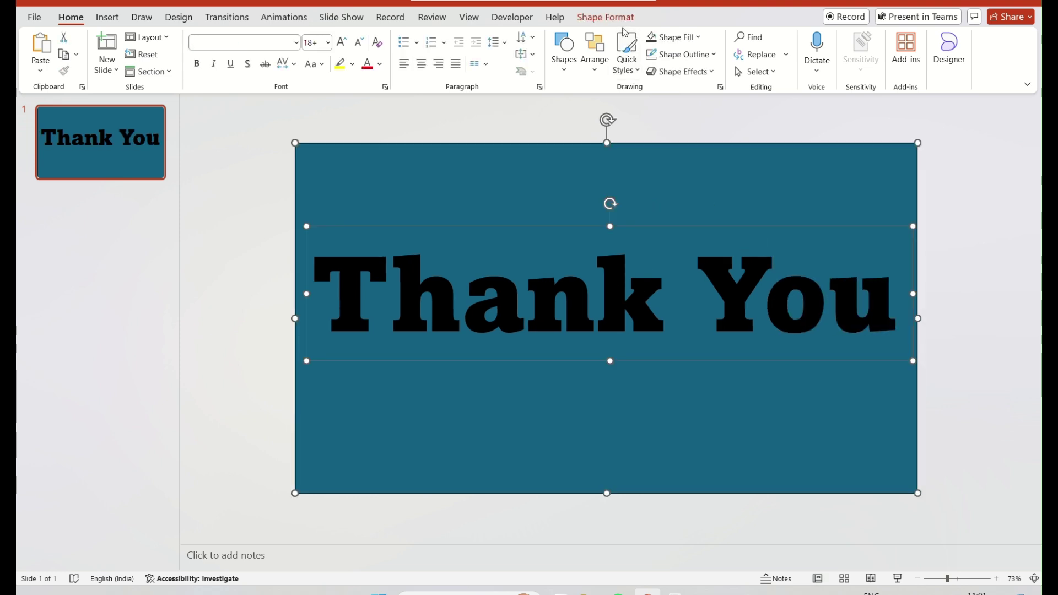
{"action": "left_click", "coordinate": [605, 18]}
{"action": "left_click", "coordinate": [191, 73]}
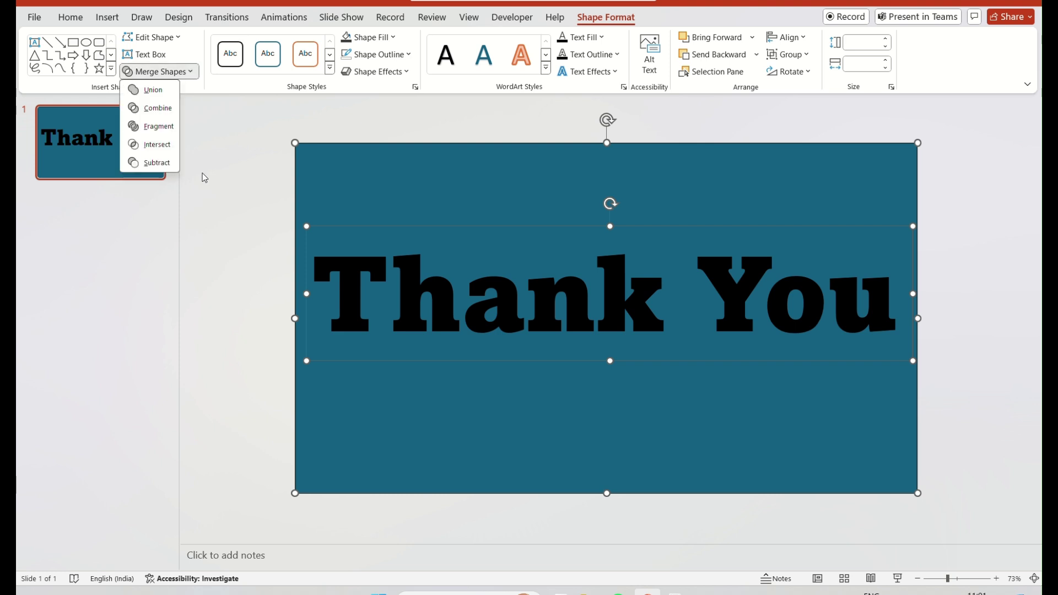
{"action": "left_click", "coordinate": [155, 163]}
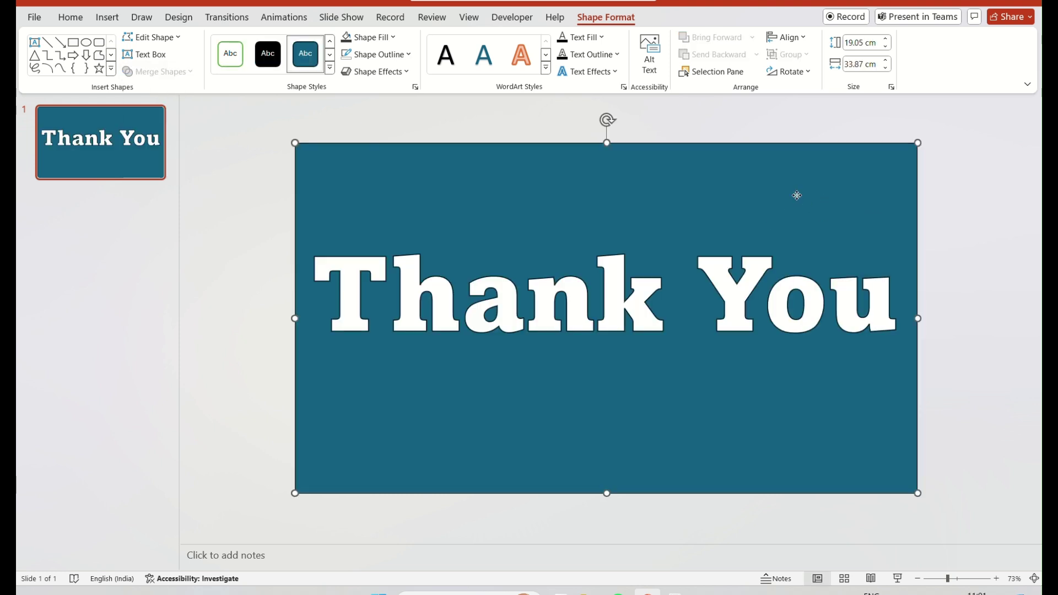
Step: Fill the merged shape white and remove its outline
{"action": "left_click", "coordinate": [393, 37]}
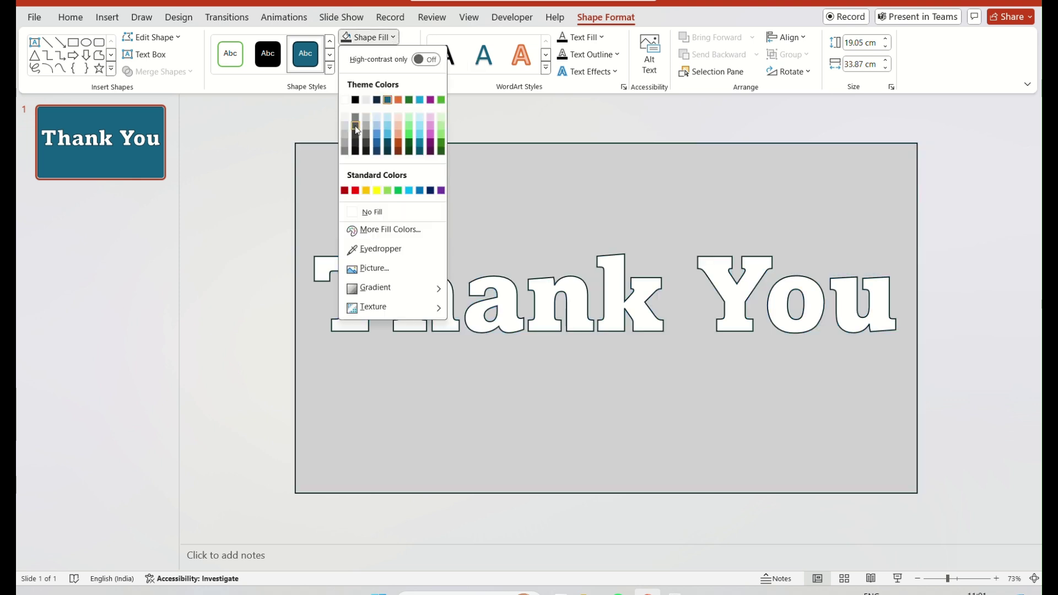
{"action": "left_click", "coordinate": [341, 114]}
{"action": "left_click", "coordinate": [408, 55]}
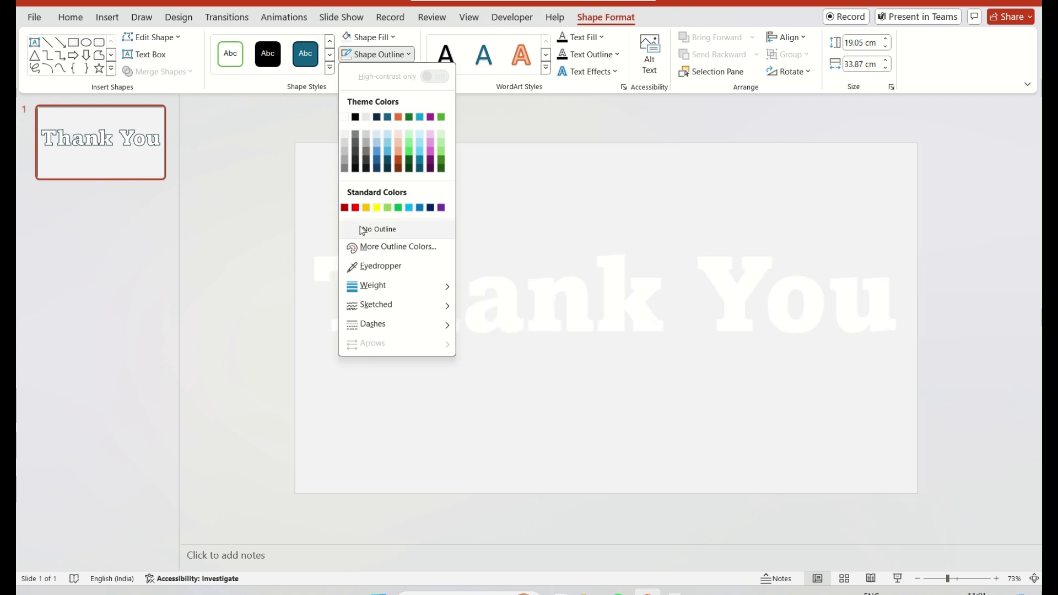
{"action": "left_click", "coordinate": [379, 229]}
Step: Insert the temple photo from this computer onto the slide
{"action": "left_click", "coordinate": [436, 129]}
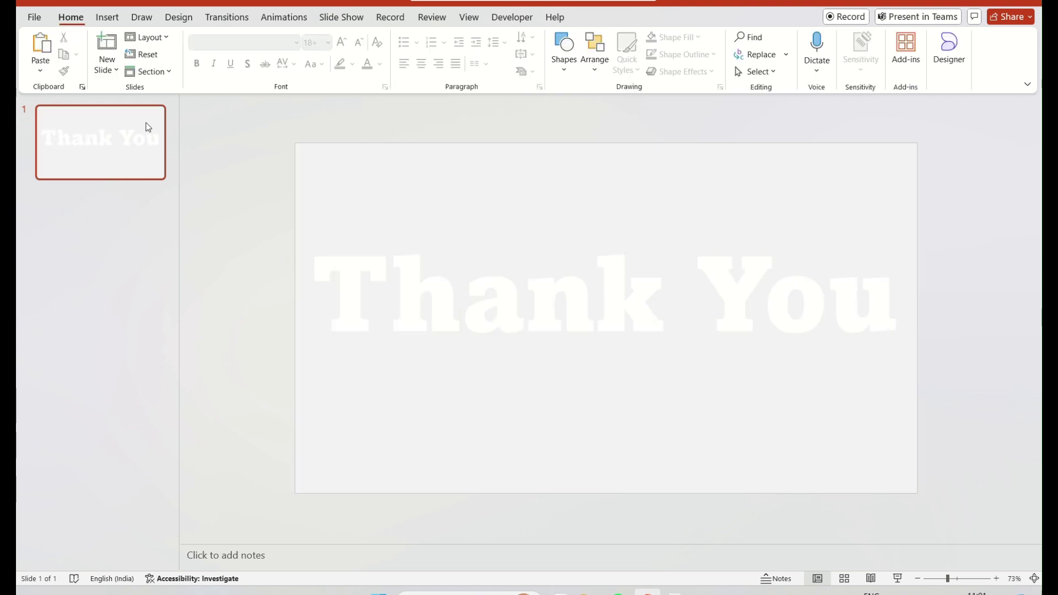
{"action": "left_click", "coordinate": [108, 17]}
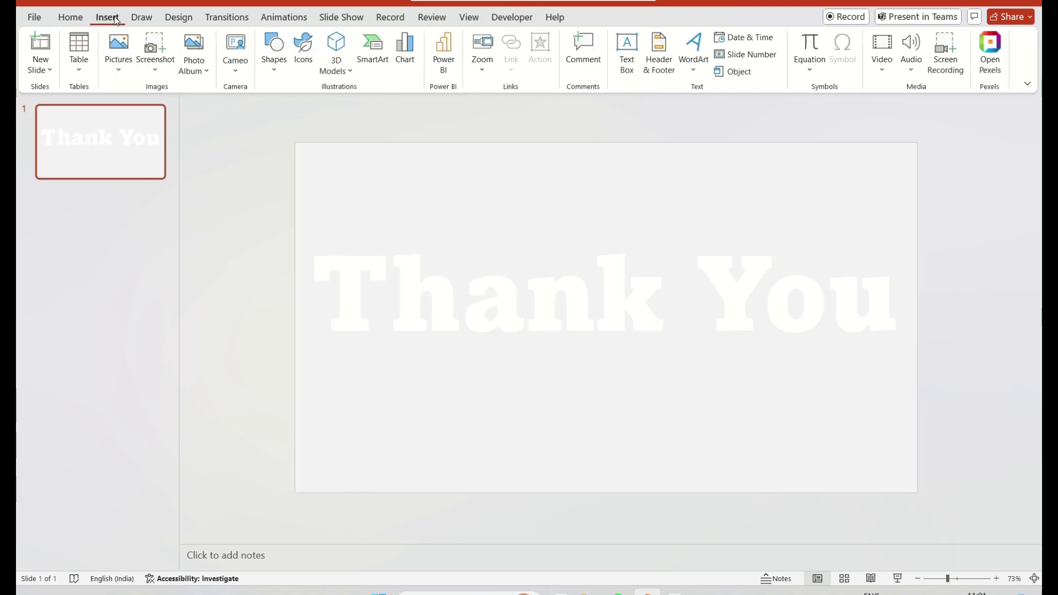
{"action": "left_click", "coordinate": [119, 66]}
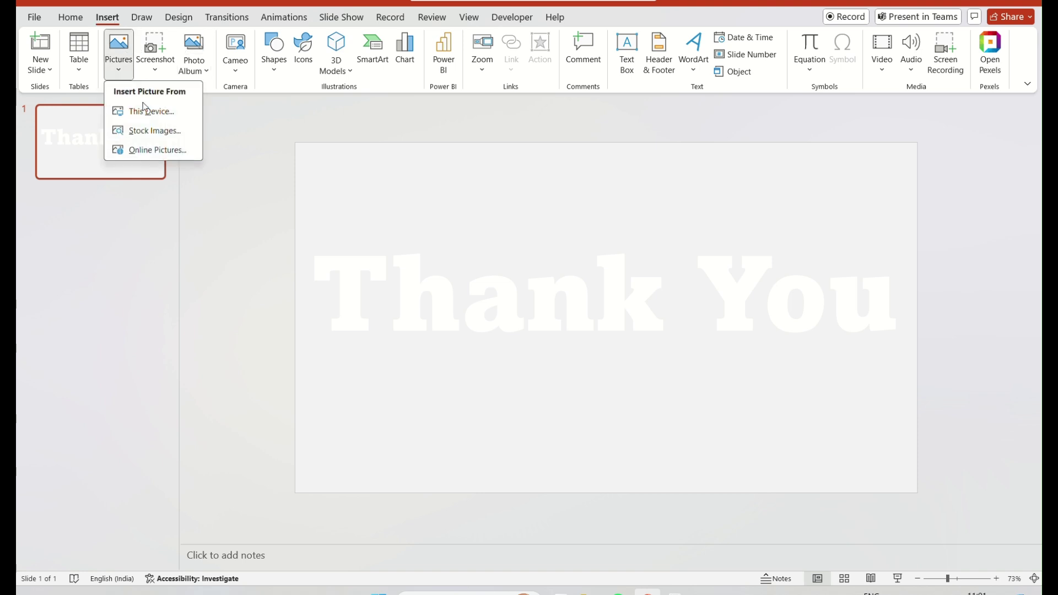
{"action": "left_click", "coordinate": [149, 111]}
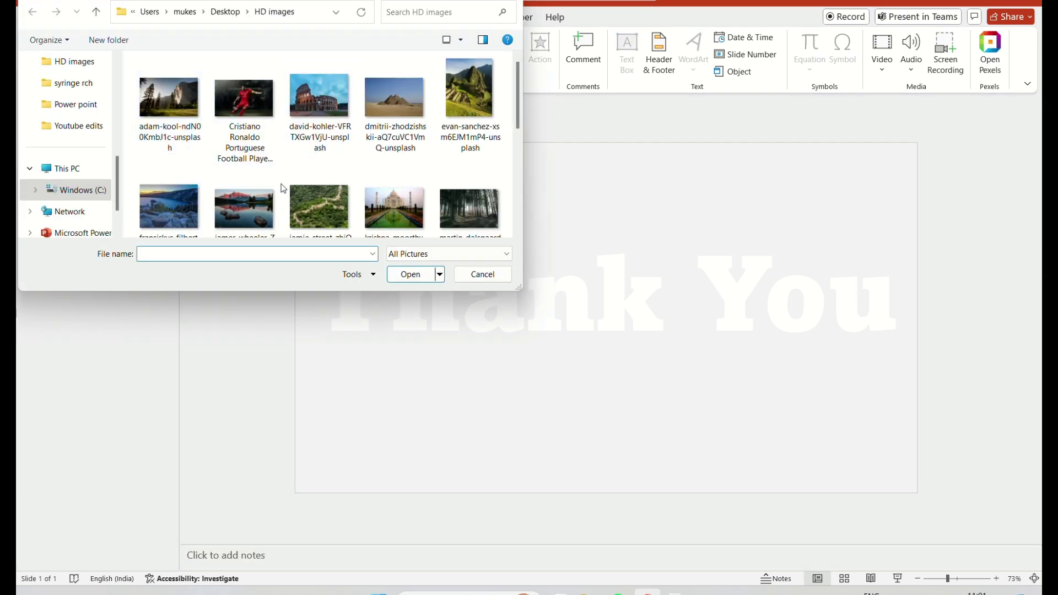
{"action": "scroll", "coordinate": [281, 141], "scroll_direction": "down", "scroll_amount": 5}
{"action": "scroll", "coordinate": [281, 149], "scroll_direction": "down", "scroll_amount": 3}
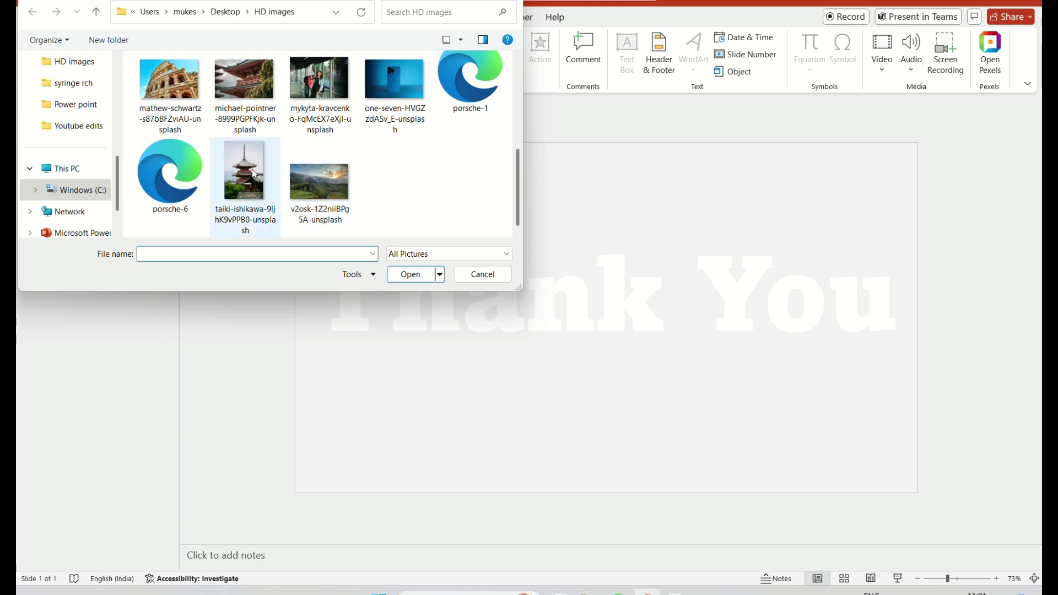
{"action": "scroll", "coordinate": [252, 169], "scroll_direction": "up", "scroll_amount": 1}
{"action": "left_click", "coordinate": [252, 105]}
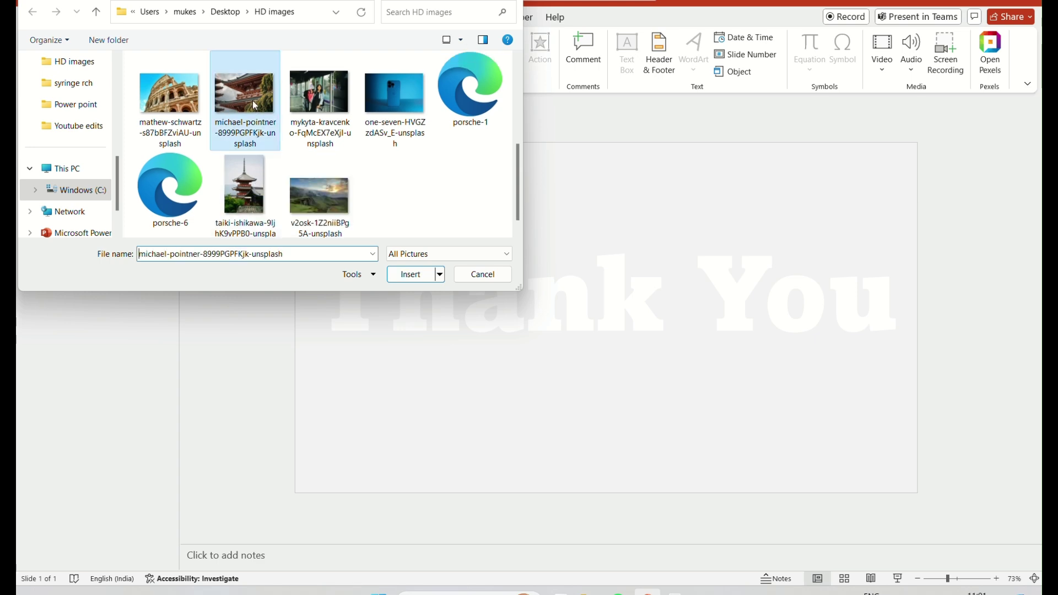
{"action": "double_click", "coordinate": [253, 105]}
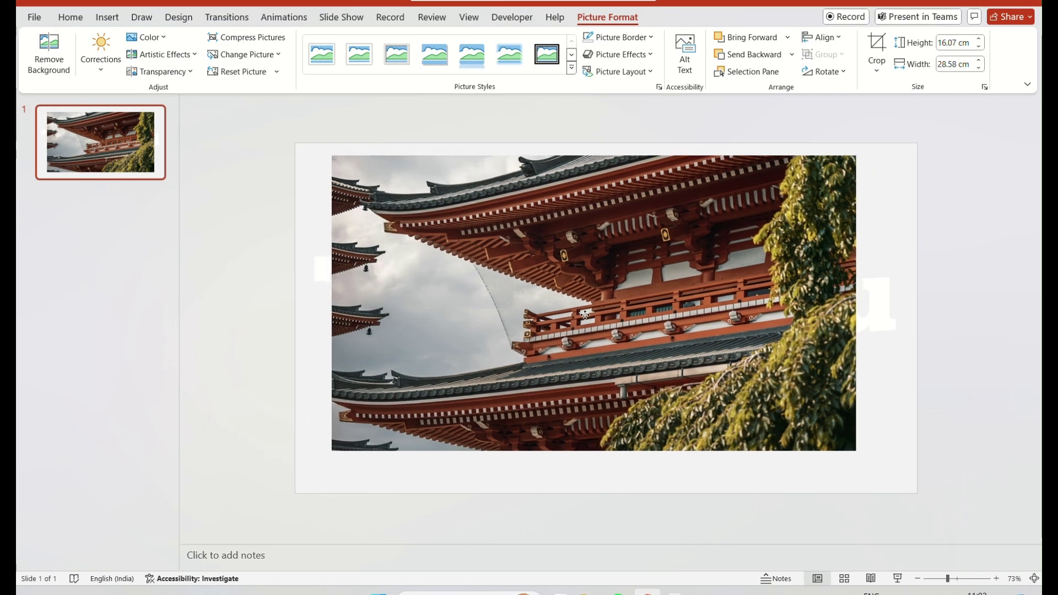
Step: Stretch the temple photo over the slide and send it to the back
{"action": "left_click_drag", "start_coordinate": [855, 450], "coordinate": [913, 459]}
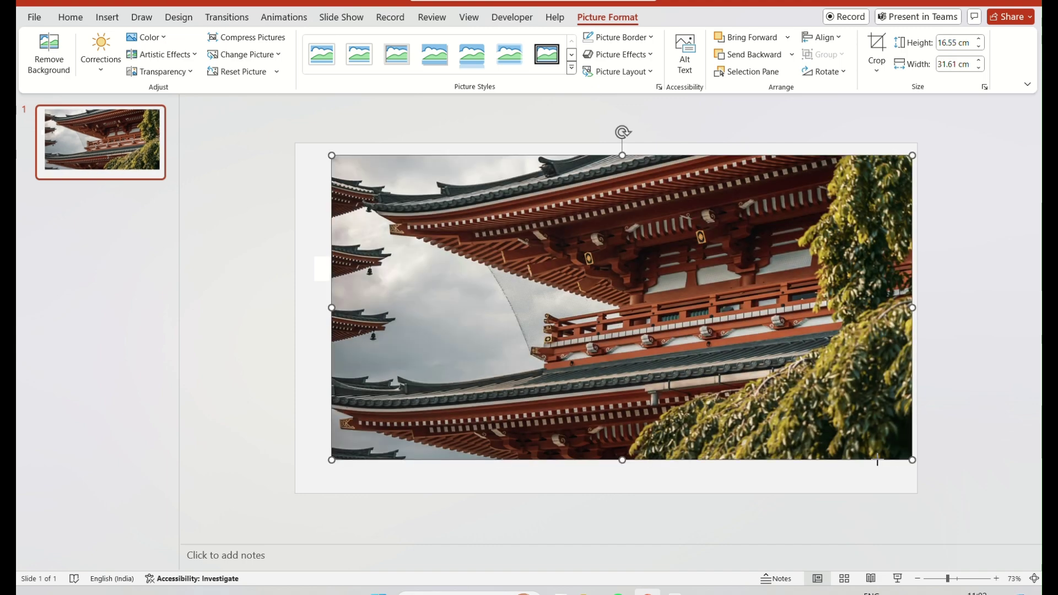
{"action": "left_click_drag", "start_coordinate": [620, 306], "coordinate": [610, 311]}
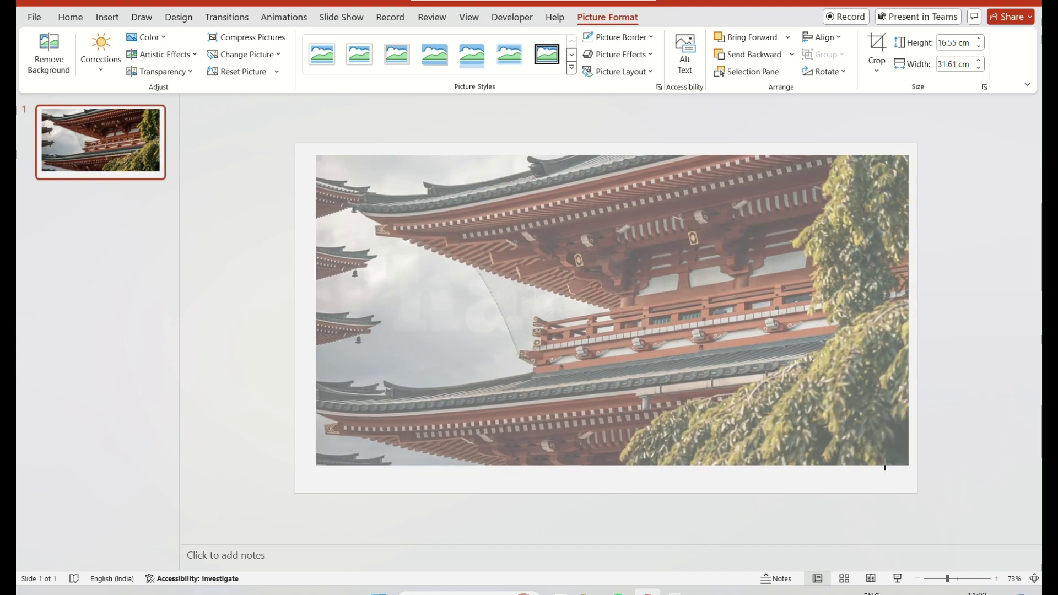
{"action": "left_click_drag", "start_coordinate": [884, 467], "coordinate": [878, 467]}
{"action": "right_click", "coordinate": [785, 335]}
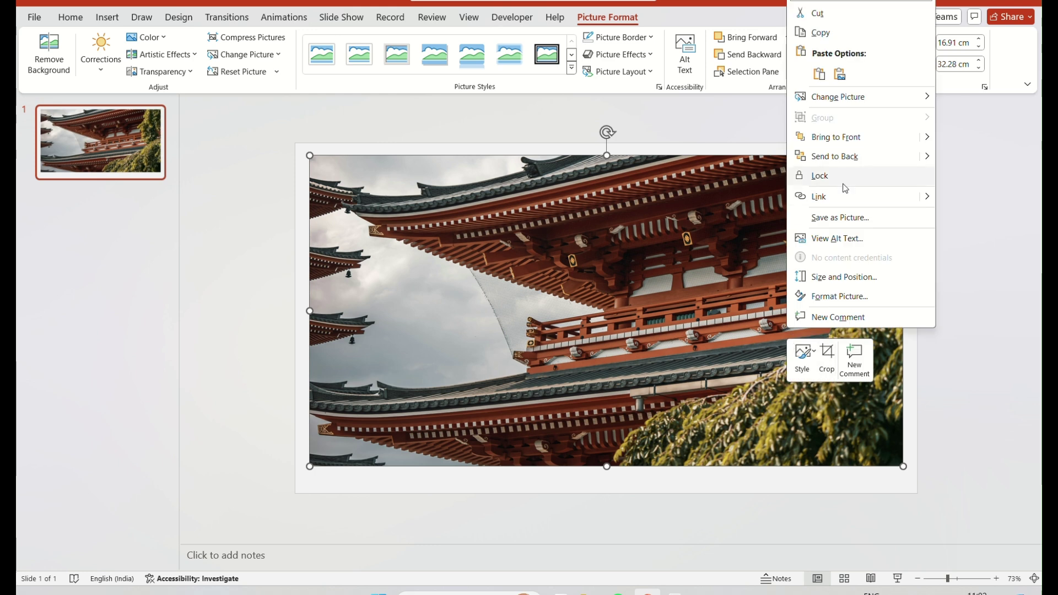
{"action": "left_click", "coordinate": [836, 156]}
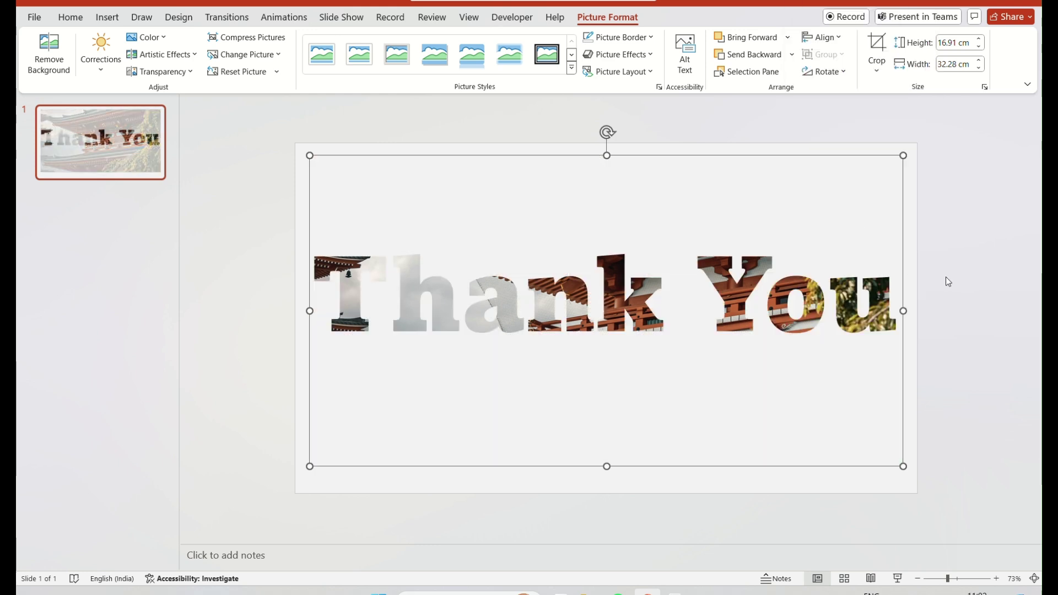
Step: Insert the mountain ruins photo and crop it to a 16:9 aspect ratio
{"action": "left_click", "coordinate": [959, 332]}
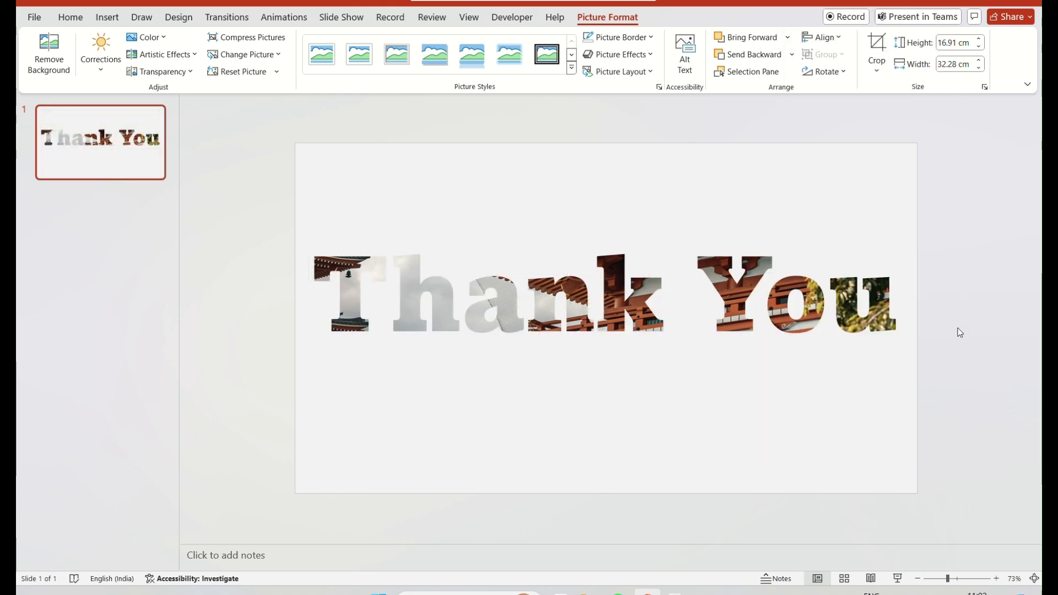
{"action": "left_click", "coordinate": [917, 578]}
{"action": "left_click", "coordinate": [917, 579]}
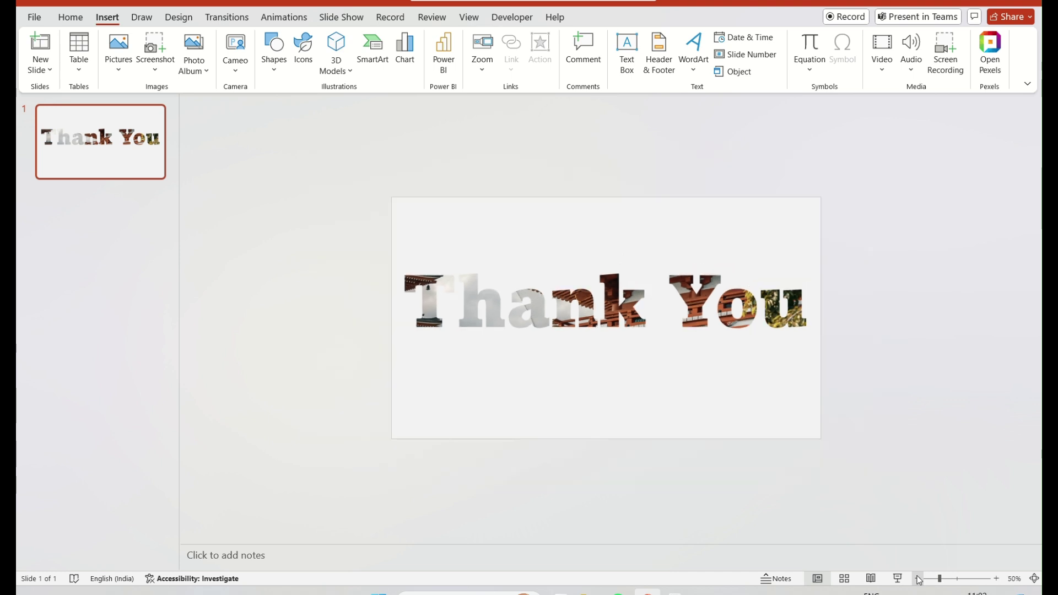
{"action": "left_click", "coordinate": [119, 62]}
{"action": "left_click", "coordinate": [149, 111]}
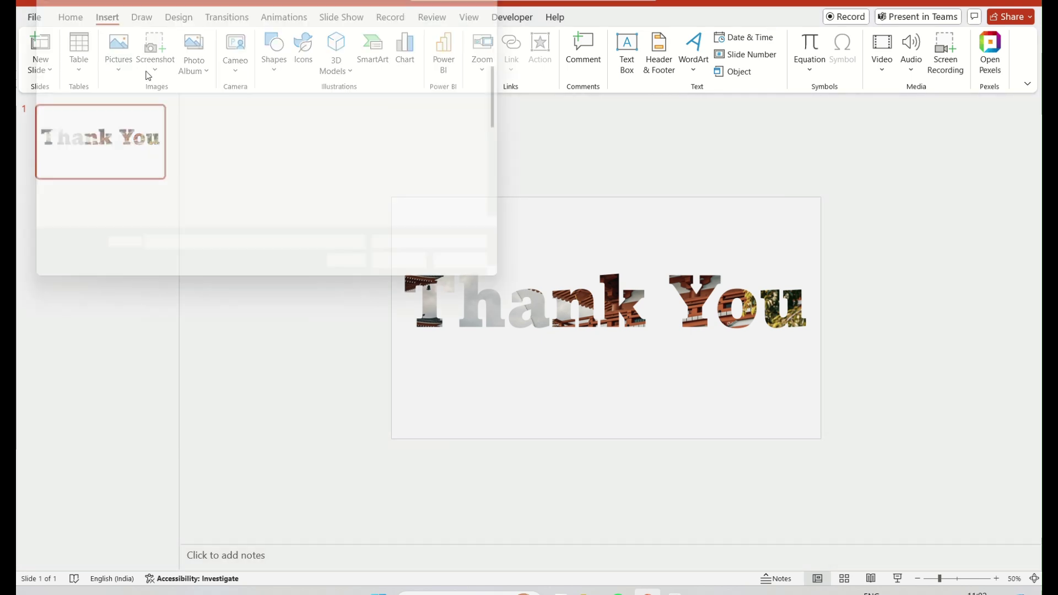
{"action": "double_click", "coordinate": [468, 99]}
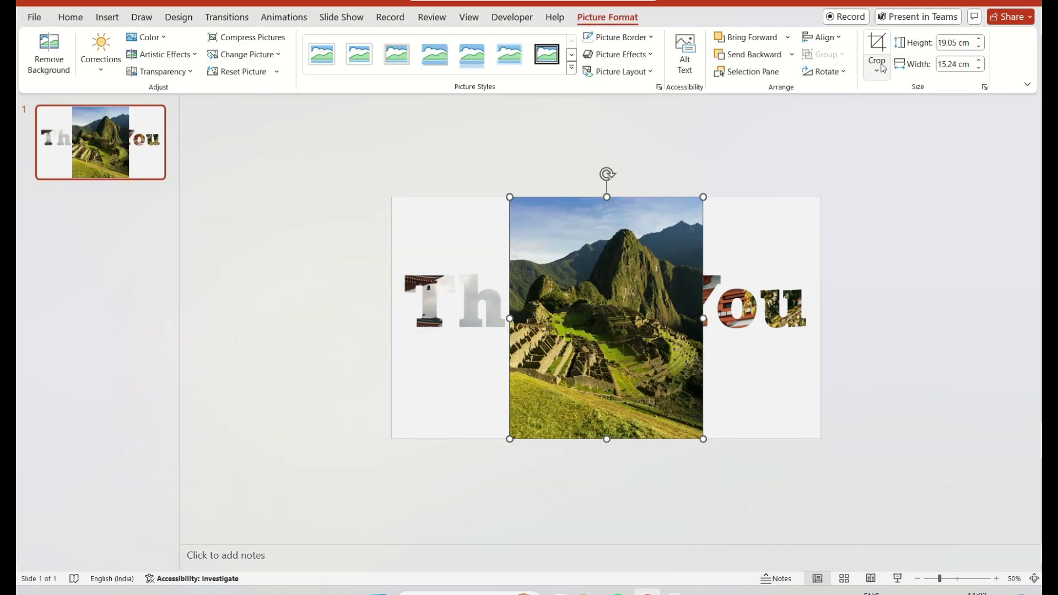
{"action": "left_click", "coordinate": [877, 68]}
{"action": "mouse_move", "coordinate": [910, 130]}
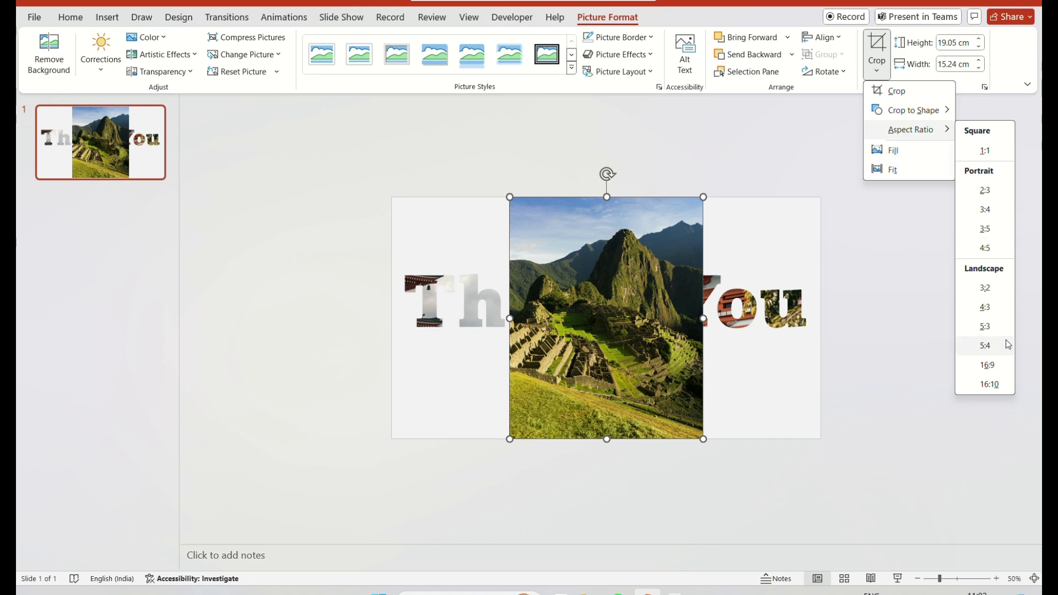
{"action": "left_click", "coordinate": [988, 366]}
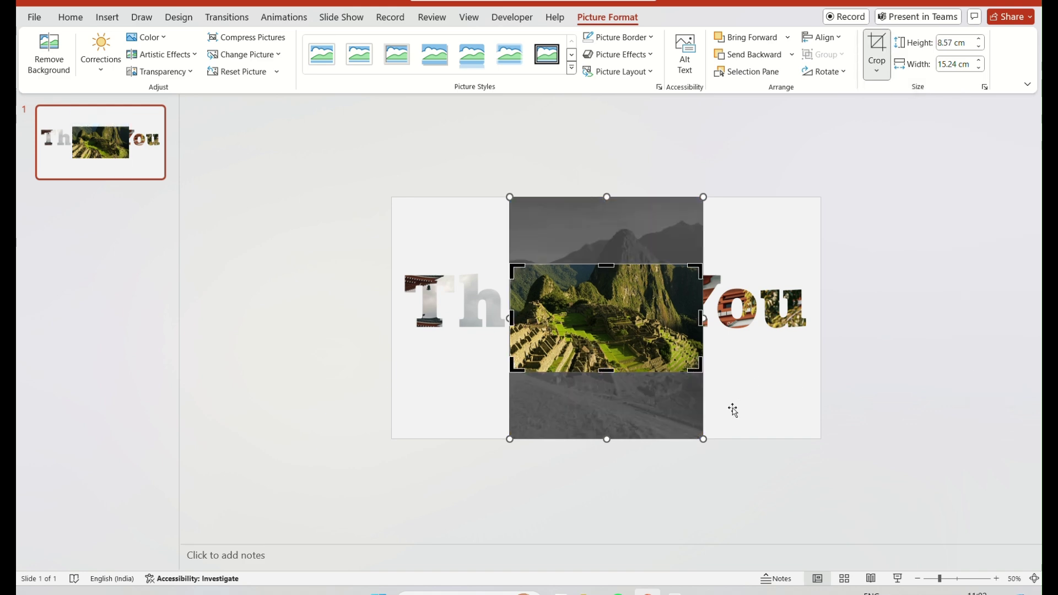
{"action": "key", "text": "Escape"}
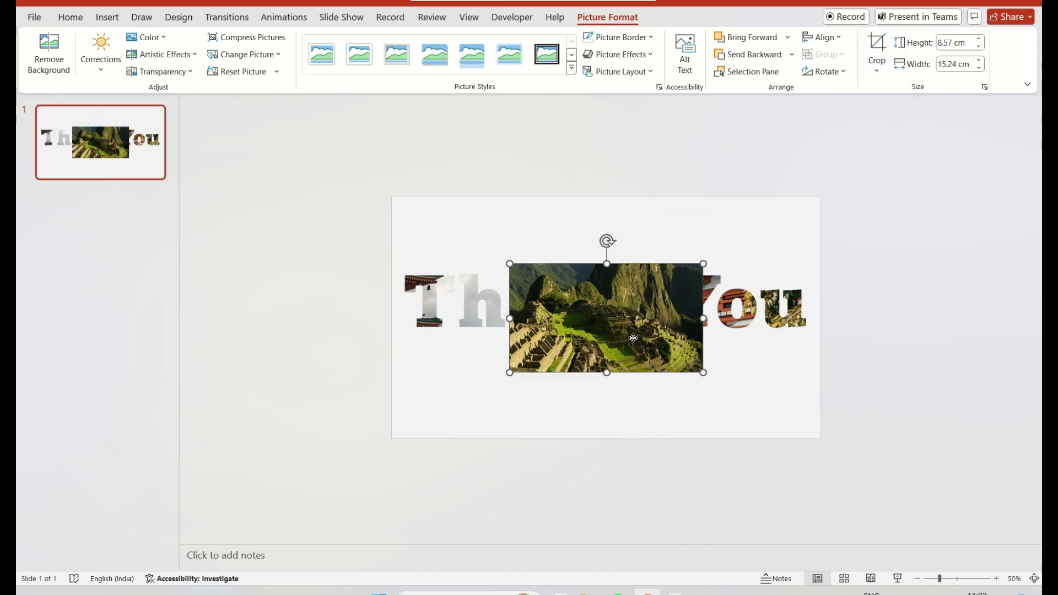
Step: Enlarge the ruins photo to slide size and park it right of the slide
{"action": "left_click_drag", "start_coordinate": [632, 339], "coordinate": [513, 268]}
{"action": "mouse_move", "coordinate": [589, 338]}
{"action": "left_mouse_down"}
{"action": "mouse_move", "coordinate": [806, 374]}
{"action": "mouse_move", "coordinate": [819, 439]}
{"action": "left_mouse_up"}
{"action": "left_click_drag", "start_coordinate": [677, 372], "coordinate": [861, 360]}
{"action": "left_click_drag", "start_coordinate": [939, 579], "coordinate": [929, 578]}
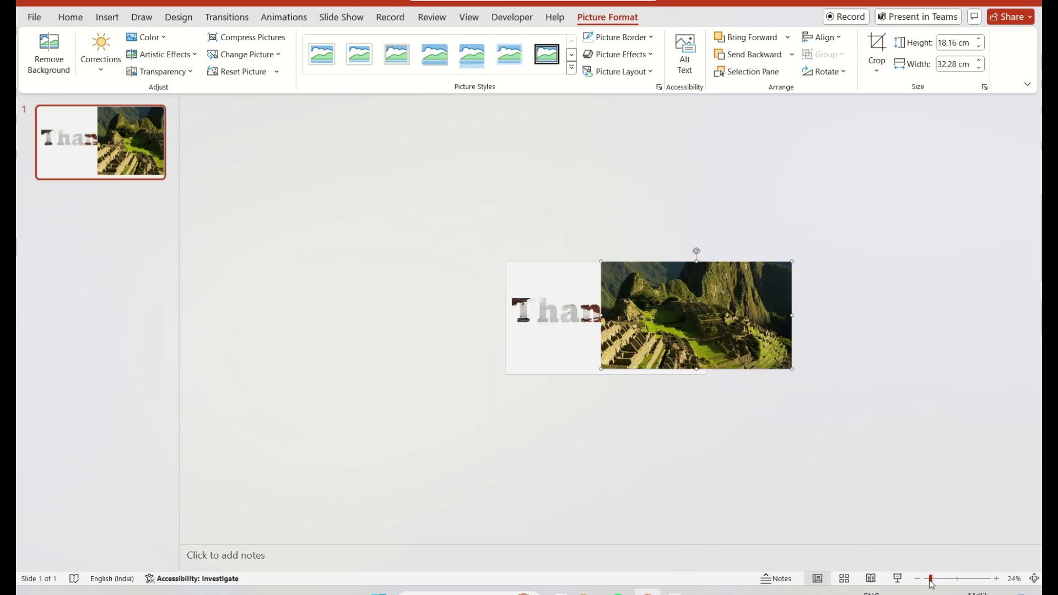
{"action": "left_click_drag", "start_coordinate": [655, 324], "coordinate": [768, 324]}
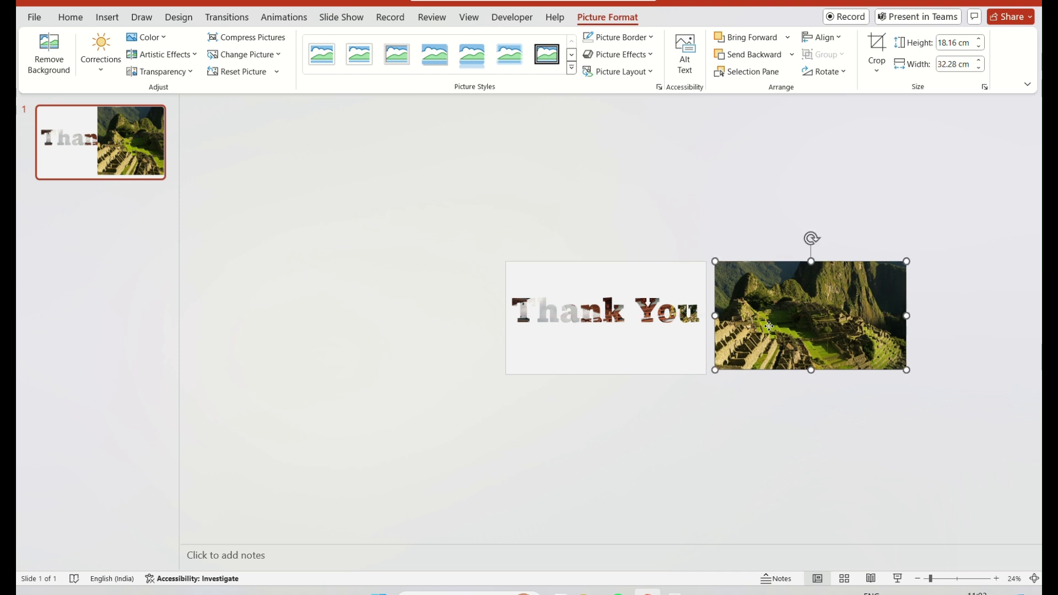
{"action": "left_click_drag", "start_coordinate": [769, 324], "coordinate": [764, 339]}
Step: Draw a thin tall rectangle beside the slide and fill it black
{"action": "left_click", "coordinate": [620, 248]}
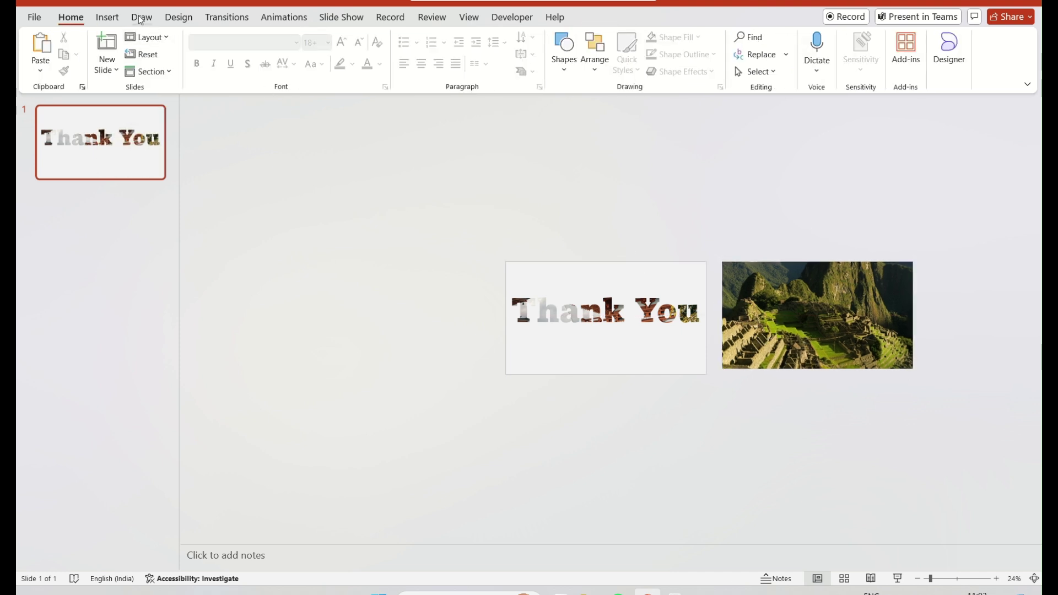
{"action": "left_click", "coordinate": [108, 16]}
{"action": "left_click", "coordinate": [274, 53]}
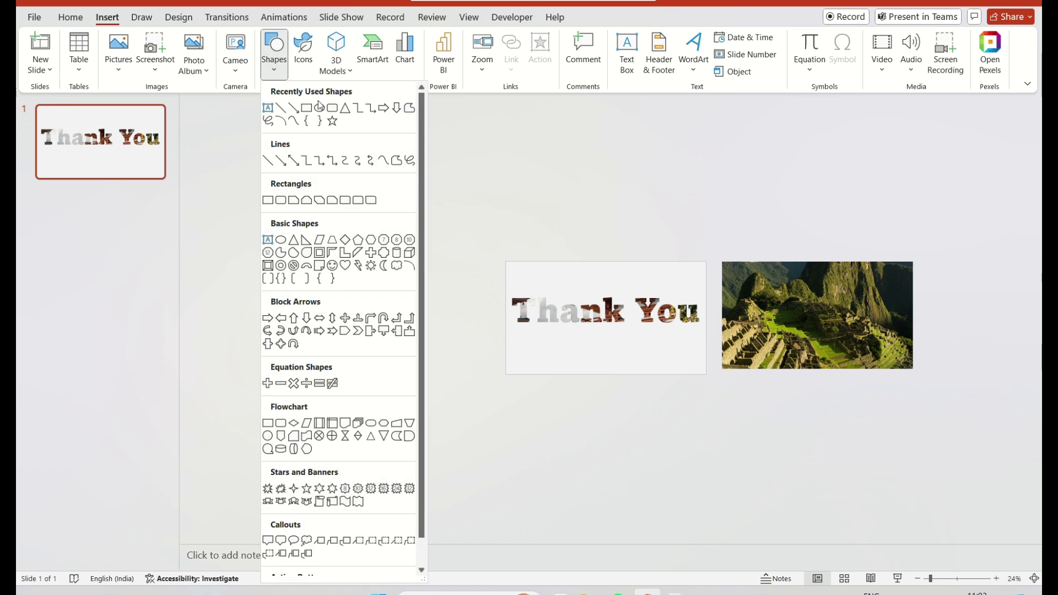
{"action": "left_click", "coordinate": [307, 108]}
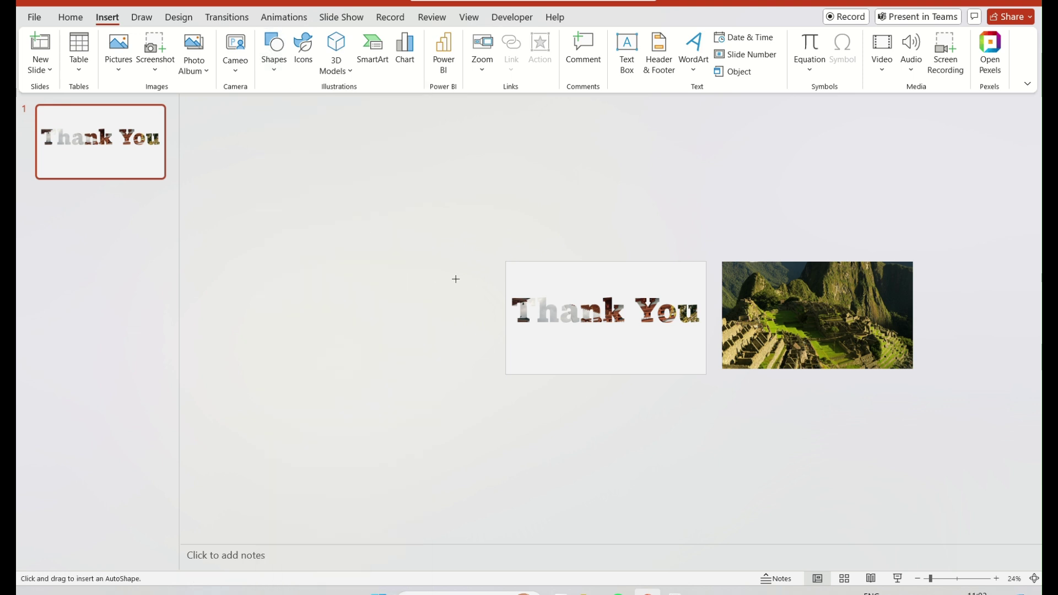
{"action": "left_click_drag", "start_coordinate": [467, 280], "coordinate": [468, 343]}
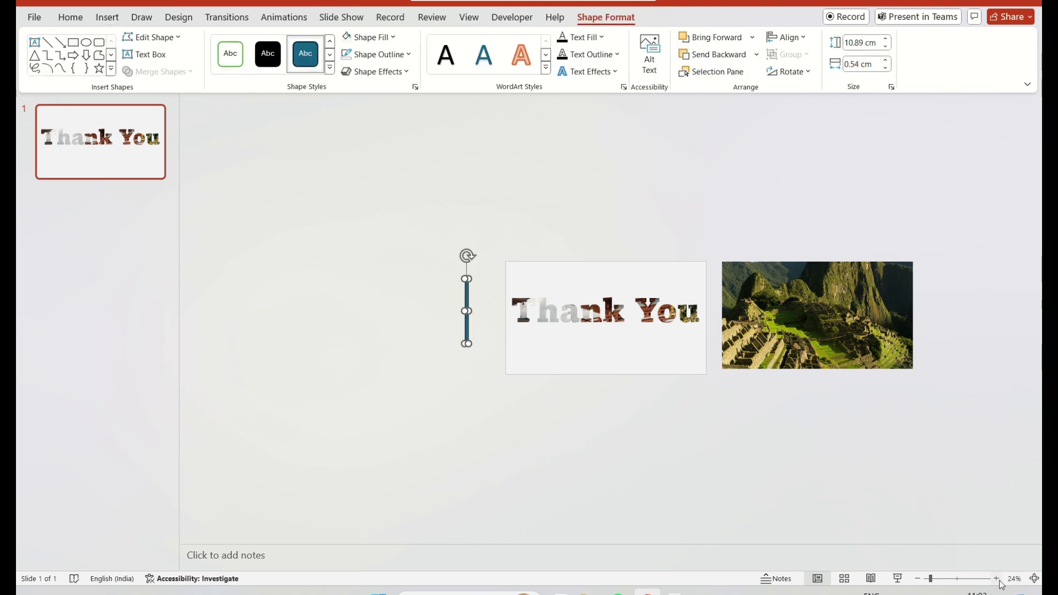
{"action": "scroll", "coordinate": [468, 343], "scroll_direction": "up", "scroll_amount": 1}
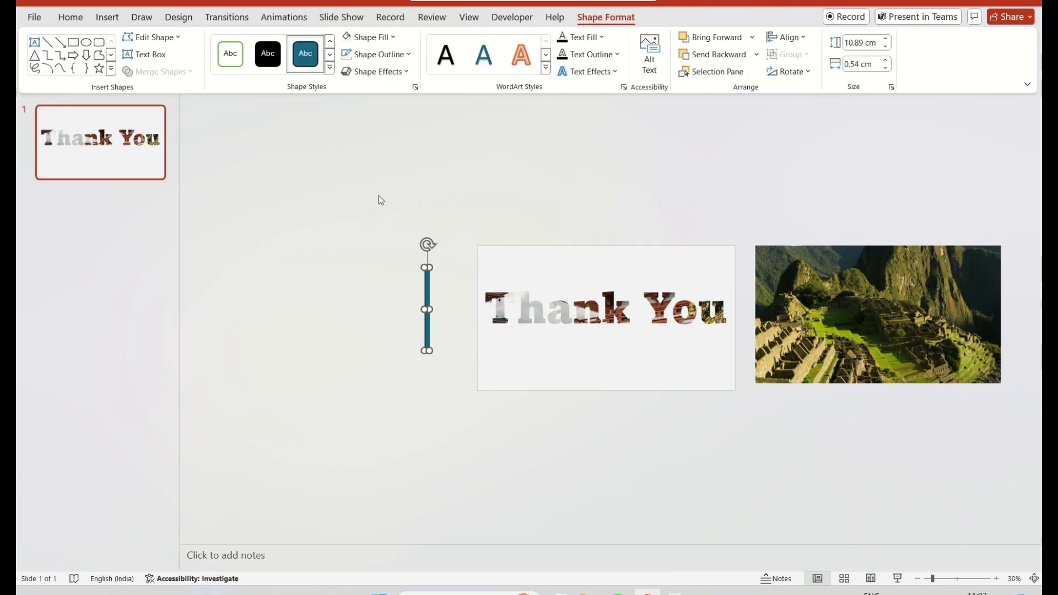
{"action": "left_click", "coordinate": [392, 36]}
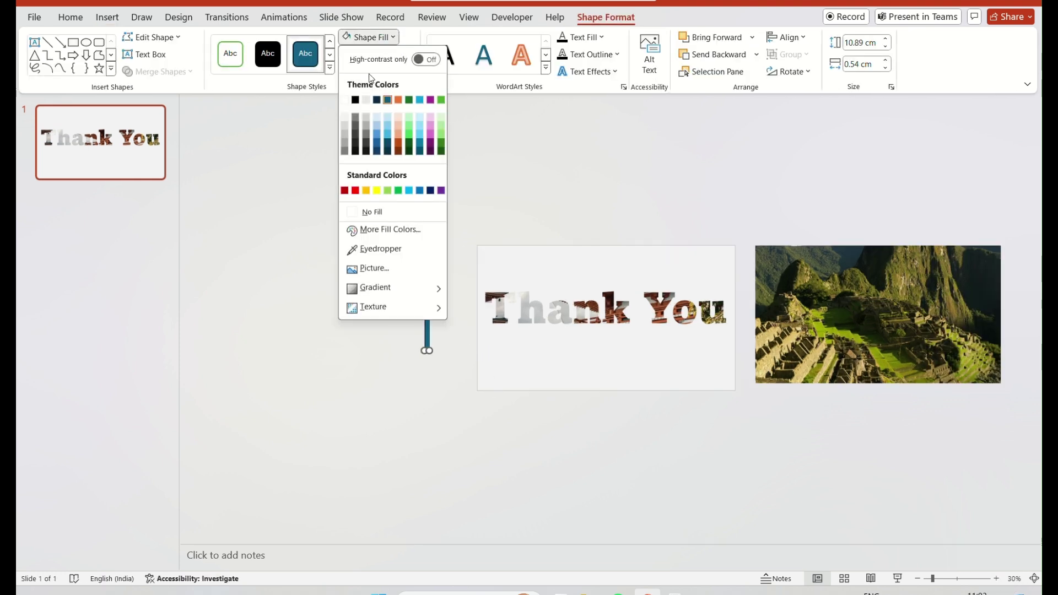
{"action": "left_click", "coordinate": [356, 100]}
Step: Trim the black bar, set it at the slide's right edge, and butt the photo against it
{"action": "mouse_move", "coordinate": [426, 350]}
{"action": "left_mouse_down"}
{"action": "mouse_move", "coordinate": [456, 308]}
{"action": "mouse_move", "coordinate": [457, 337]}
{"action": "left_mouse_up"}
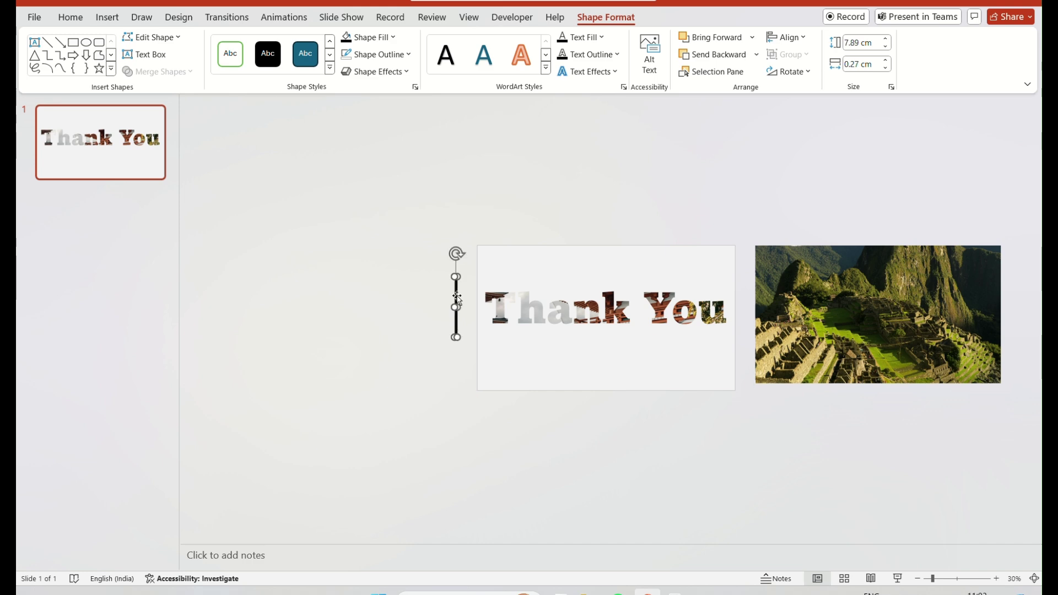
{"action": "left_click_drag", "start_coordinate": [456, 295], "coordinate": [737, 298]}
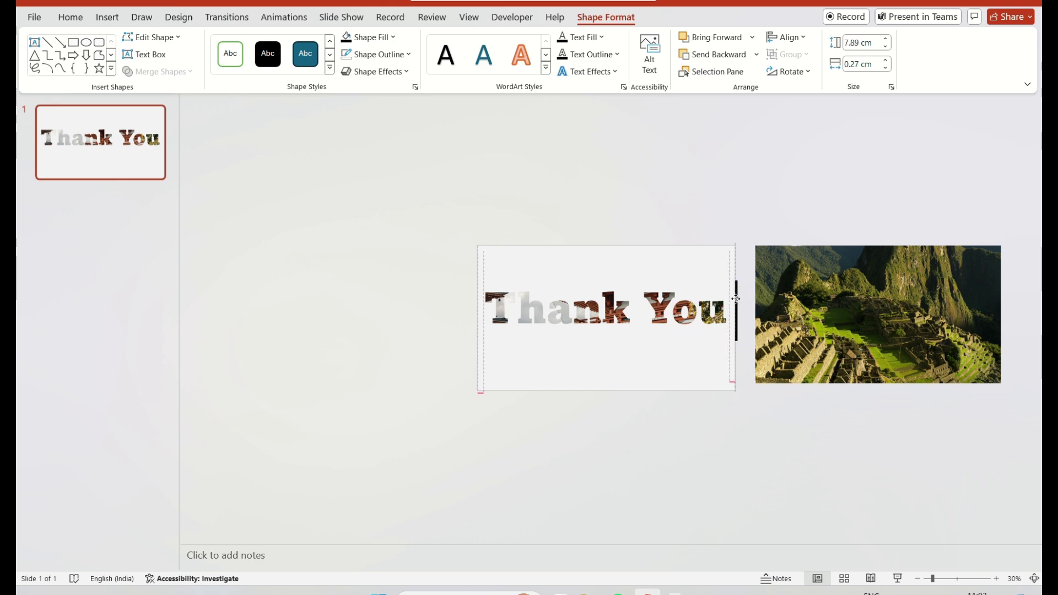
{"action": "left_click", "coordinate": [818, 302]}
{"action": "left_click_drag", "start_coordinate": [847, 310], "coordinate": [831, 310]}
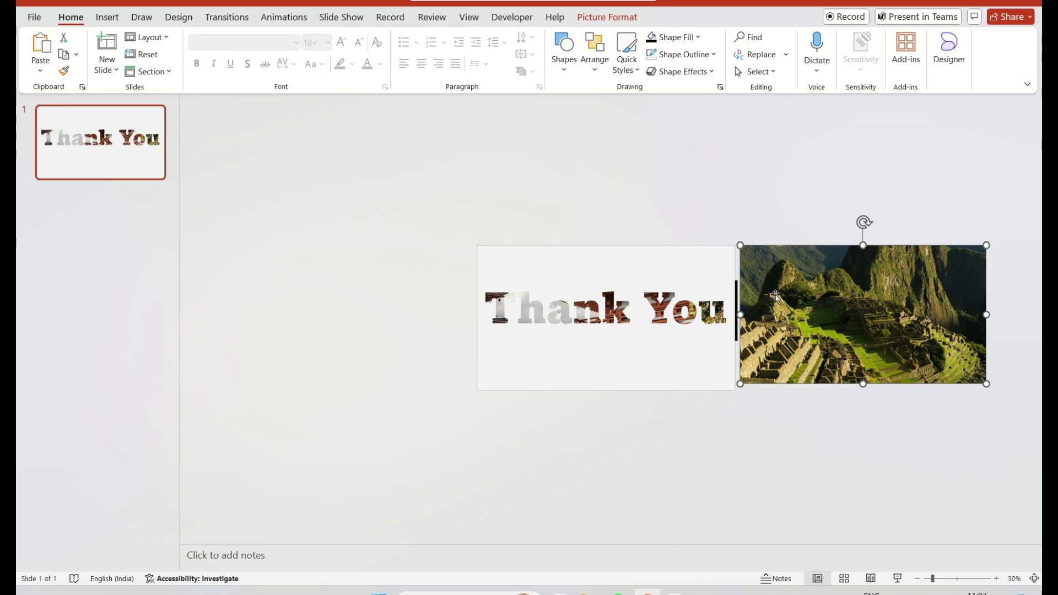
Step: Snug the ruins photo to the bar, select both, and show the animation effects
{"action": "key", "text": "Left"}
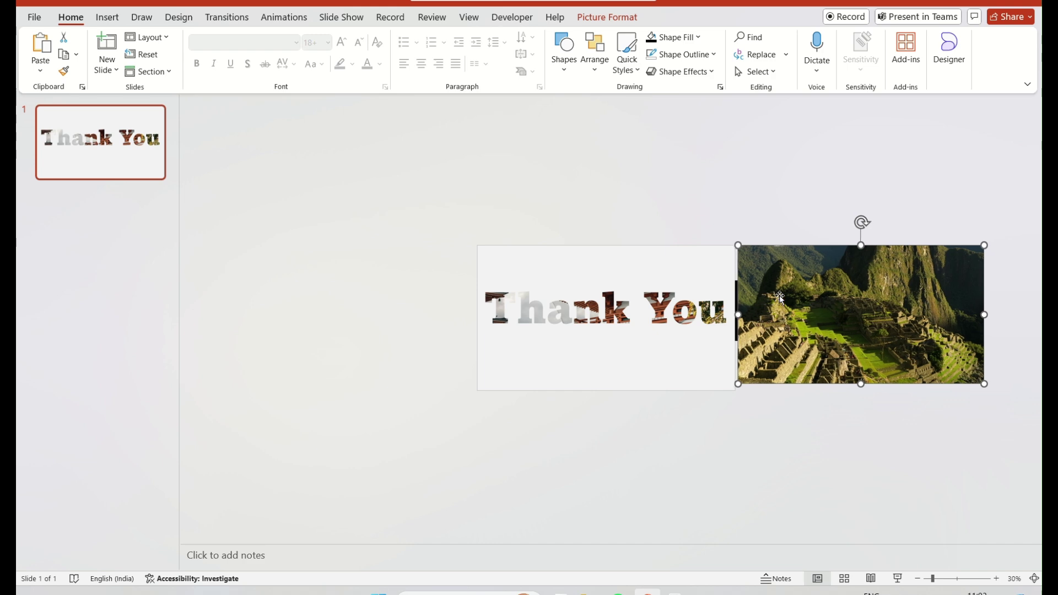
{"action": "left_click", "coordinate": [736, 297]}
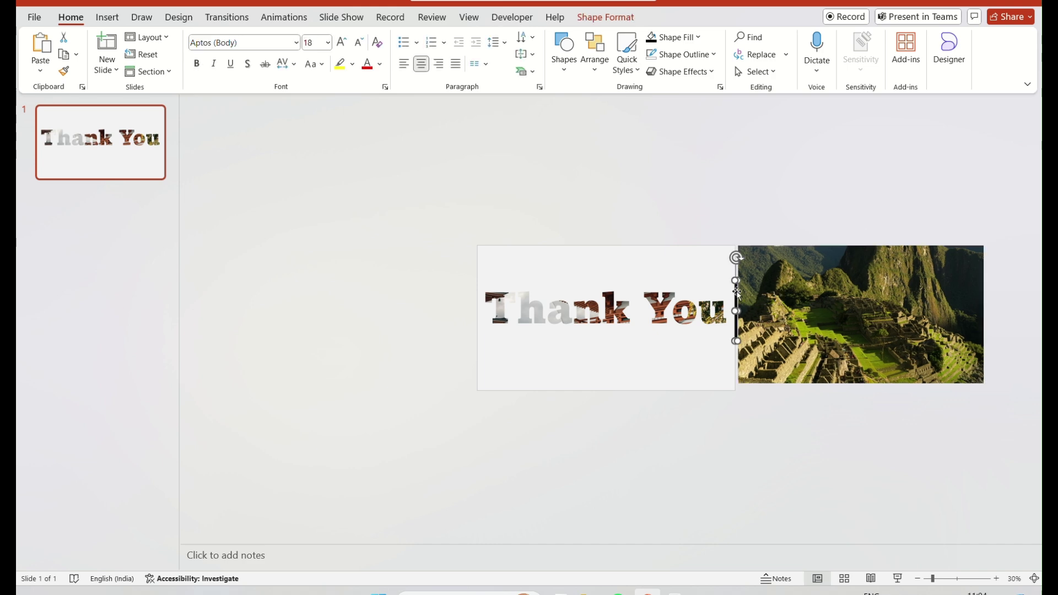
{"action": "left_click", "coordinate": [801, 323], "text": "shift"}
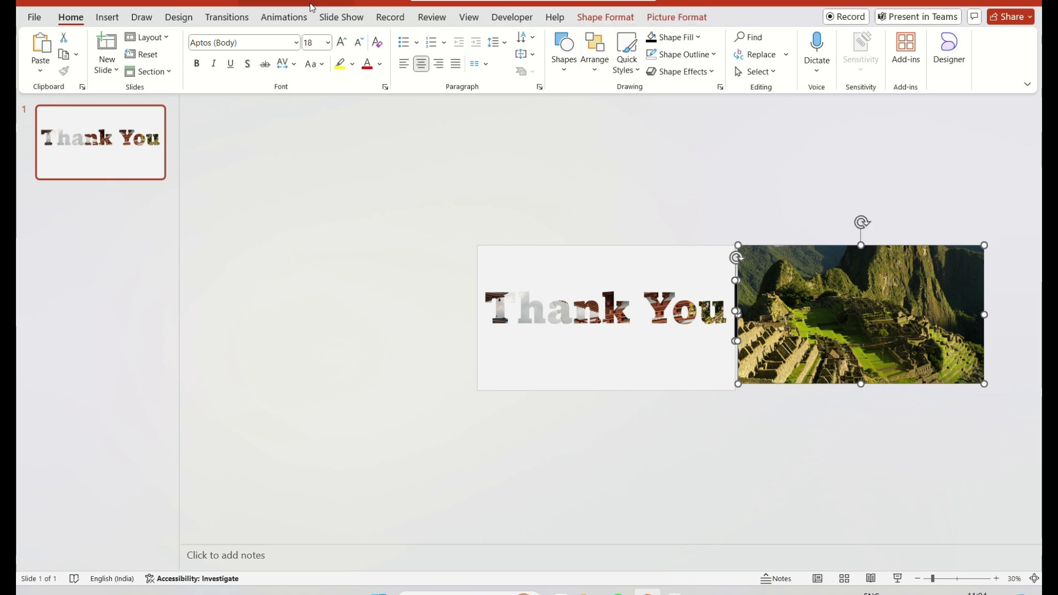
{"action": "left_click", "coordinate": [283, 17]}
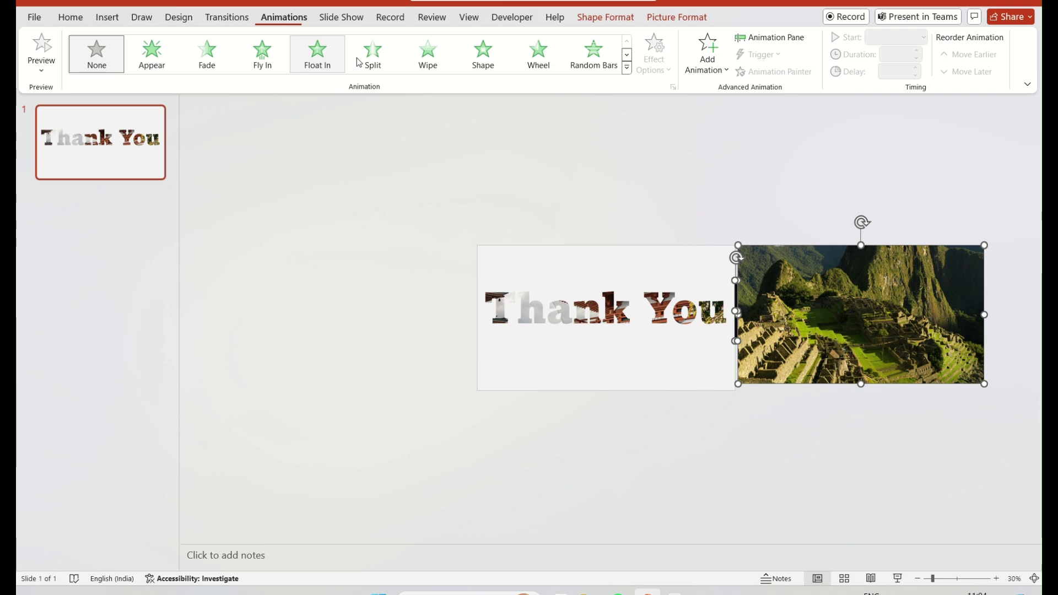
Step: Give the photo a Lines motion path heading left
{"action": "left_click", "coordinate": [627, 69]}
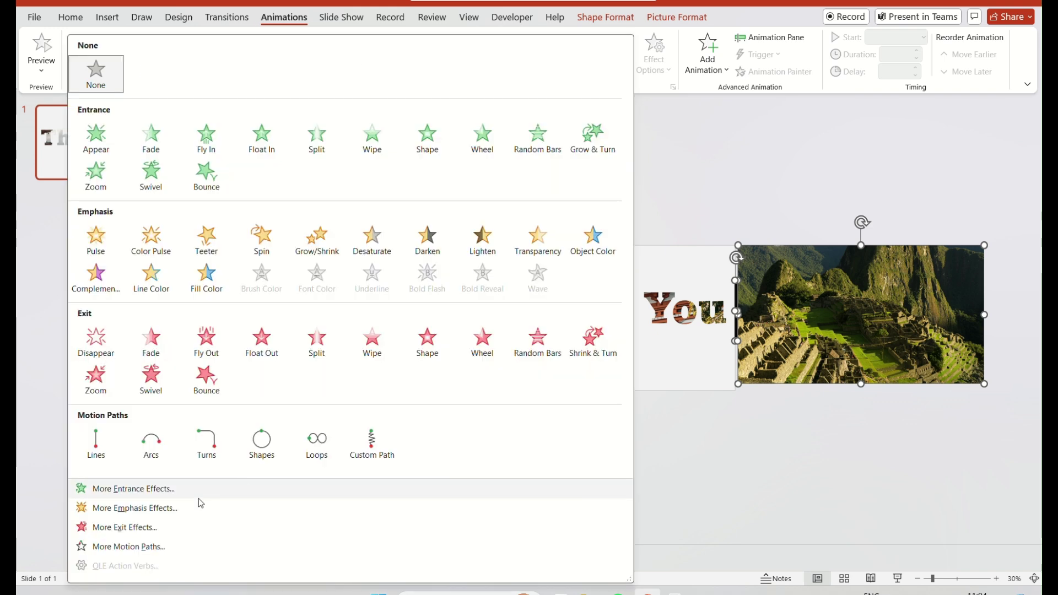
{"action": "left_click", "coordinate": [96, 444]}
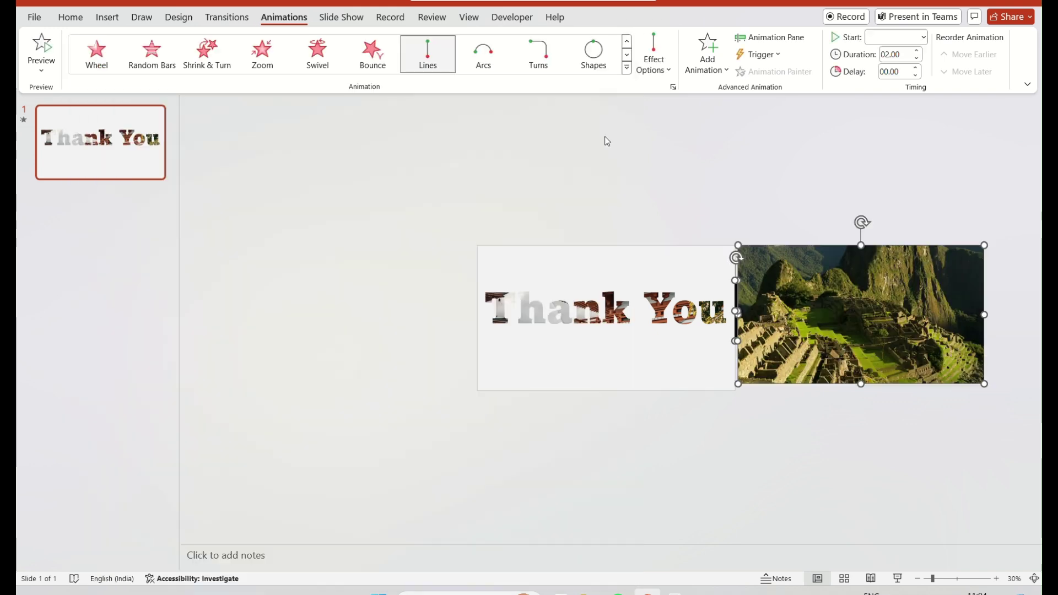
{"action": "left_click", "coordinate": [663, 73]}
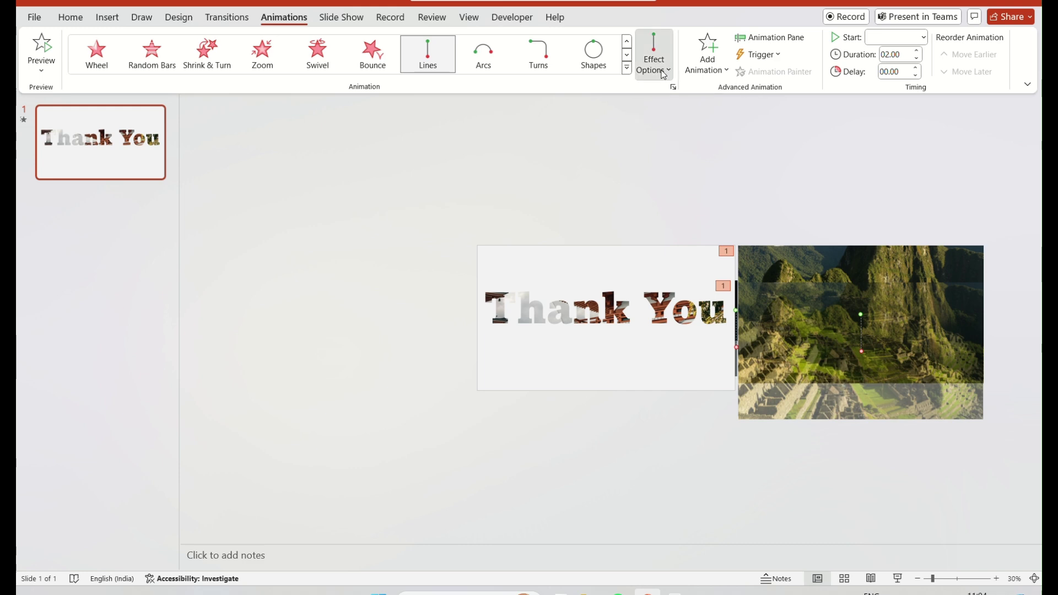
{"action": "left_click", "coordinate": [683, 155]}
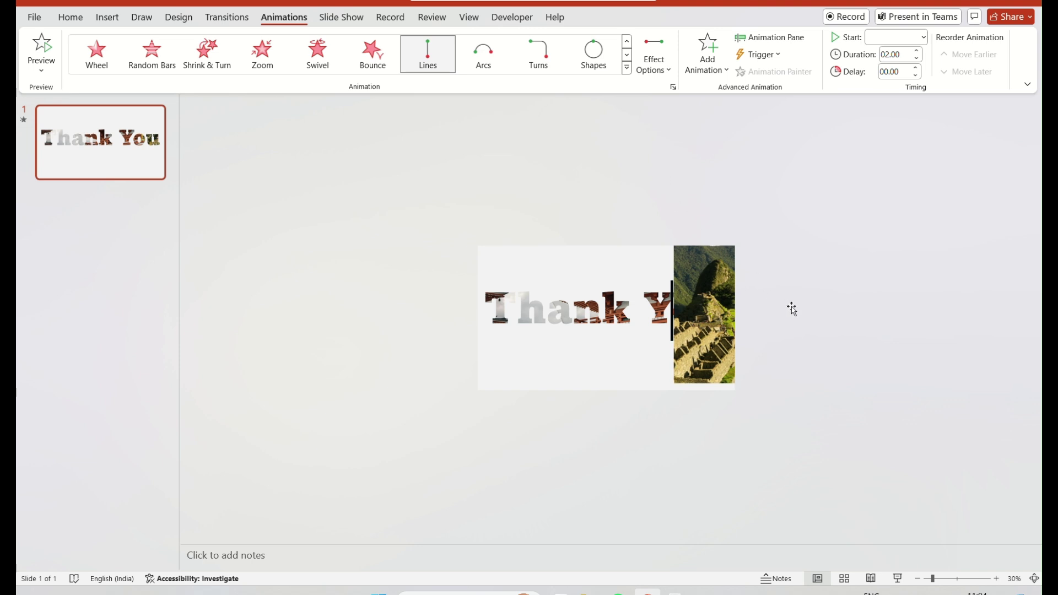
{"action": "scroll", "coordinate": [728, 305], "scroll_direction": "up", "scroll_amount": 1}
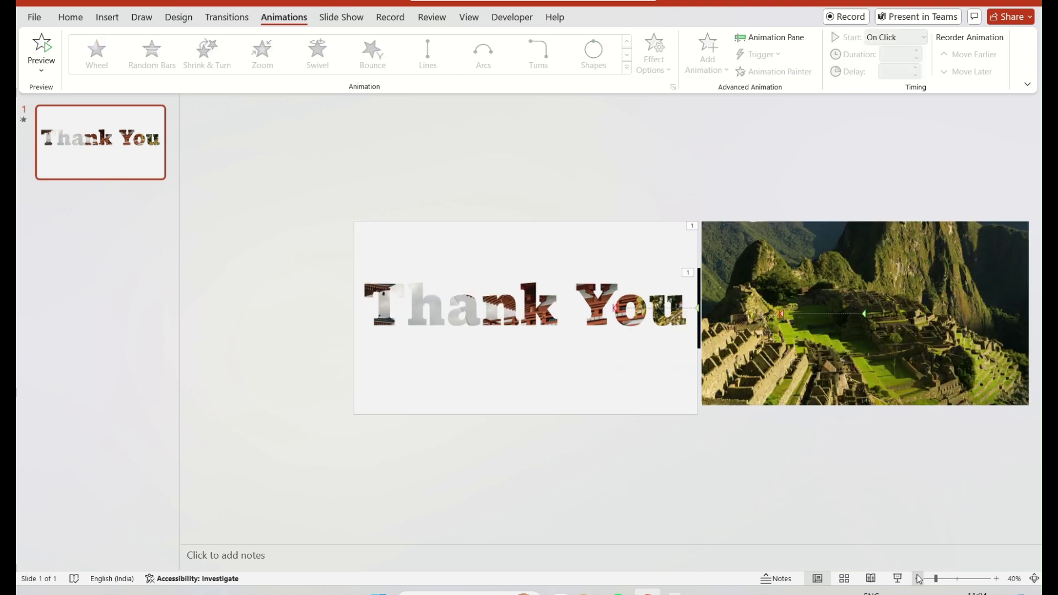
Step: Stretch the bar's and photo's paths to the slide's left edge, lengthening the bar's duration
{"action": "left_click", "coordinate": [616, 308]}
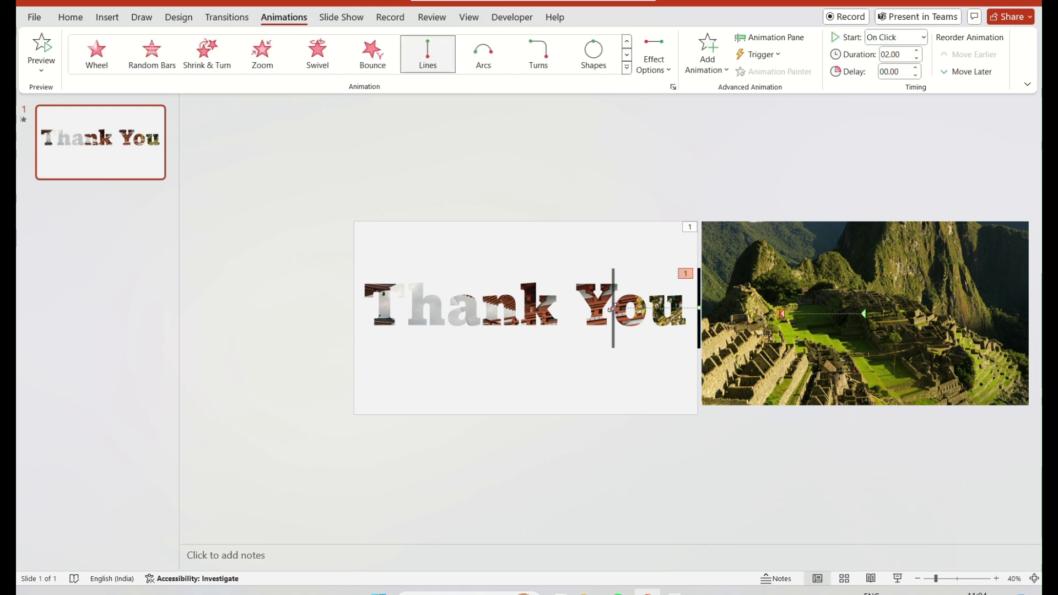
{"action": "left_click_drag", "start_coordinate": [612, 307], "coordinate": [353, 306]}
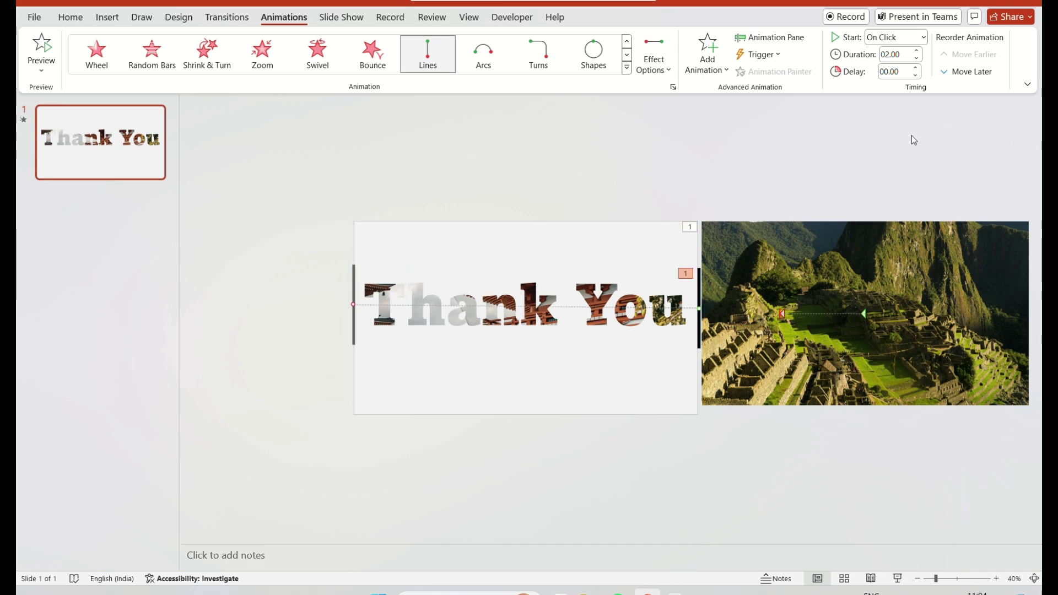
{"action": "left_click", "coordinate": [917, 51]}
{"action": "left_click", "coordinate": [808, 330]}
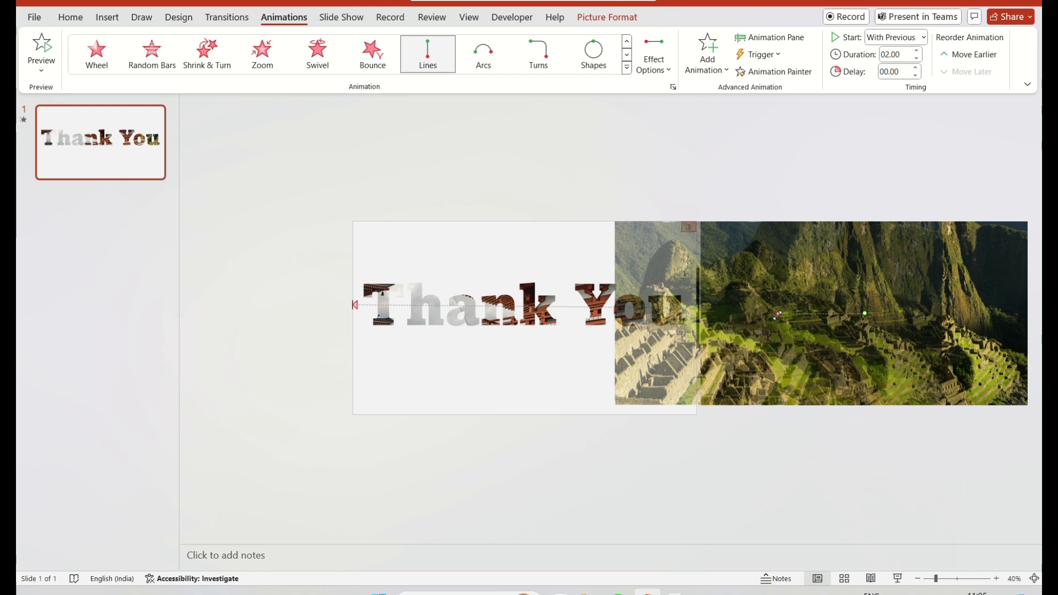
{"action": "left_click_drag", "start_coordinate": [777, 316], "coordinate": [523, 310]}
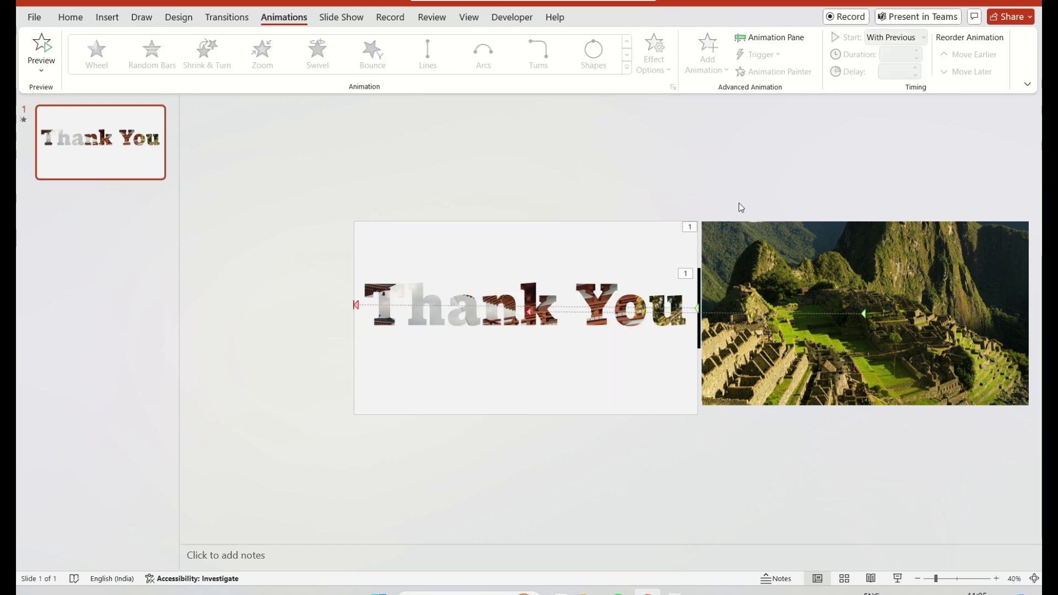
Step: Bring the Thank You text box to the front
{"action": "left_click", "coordinate": [576, 297]}
{"action": "right_click", "coordinate": [589, 311]}
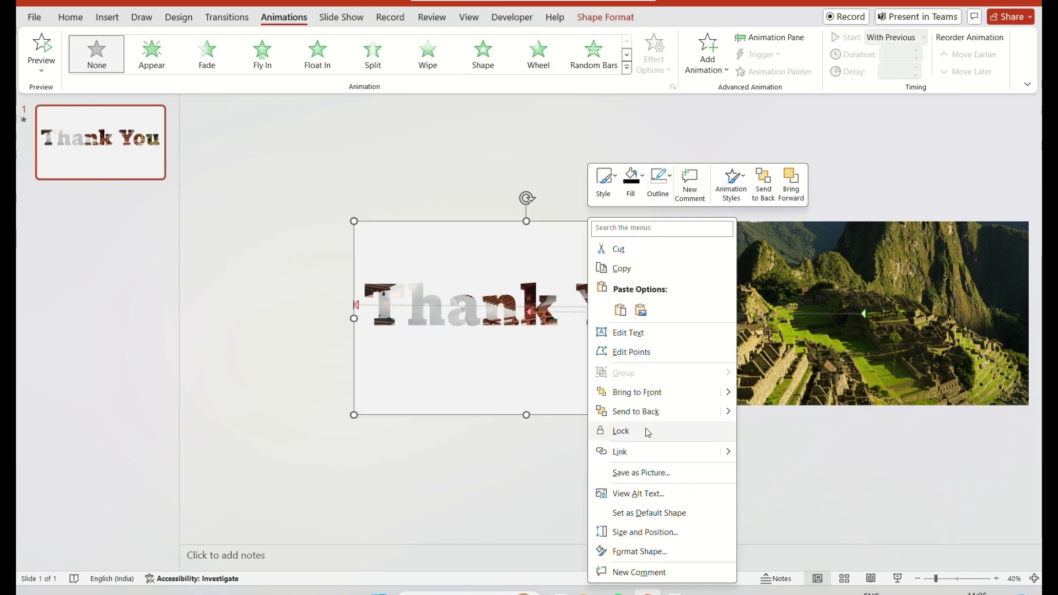
{"action": "left_click", "coordinate": [637, 392]}
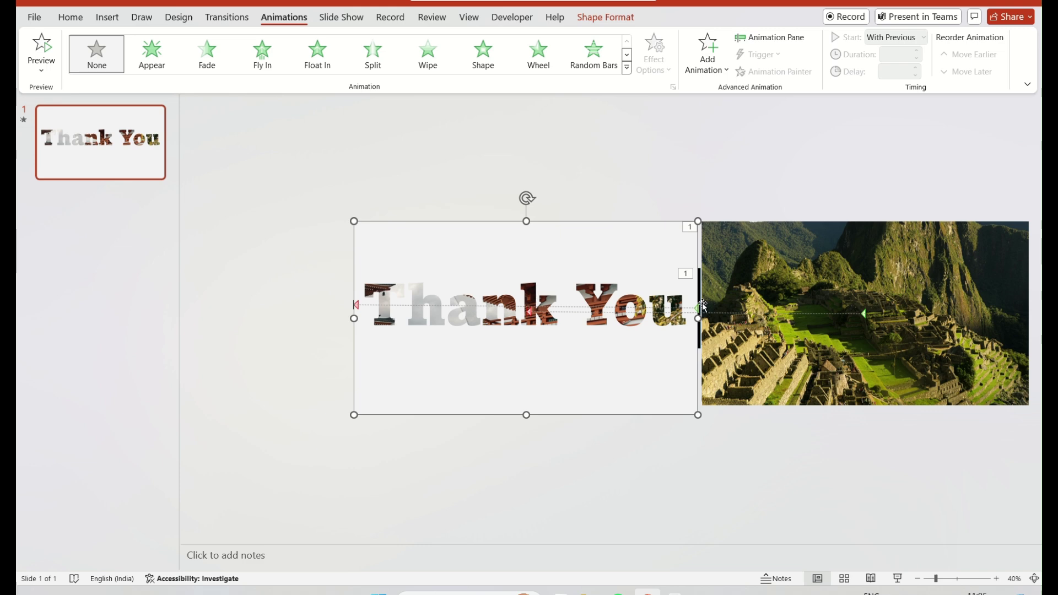
Step: Bring the thin black bar to the front as well
{"action": "left_click", "coordinate": [699, 298]}
{"action": "right_click", "coordinate": [700, 297]}
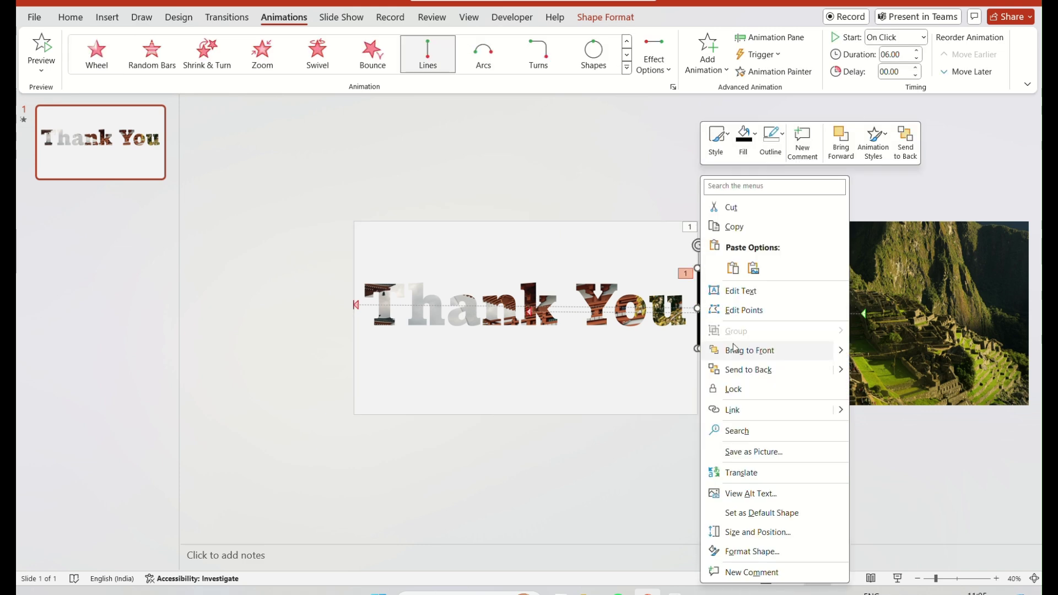
{"action": "left_click", "coordinate": [749, 350]}
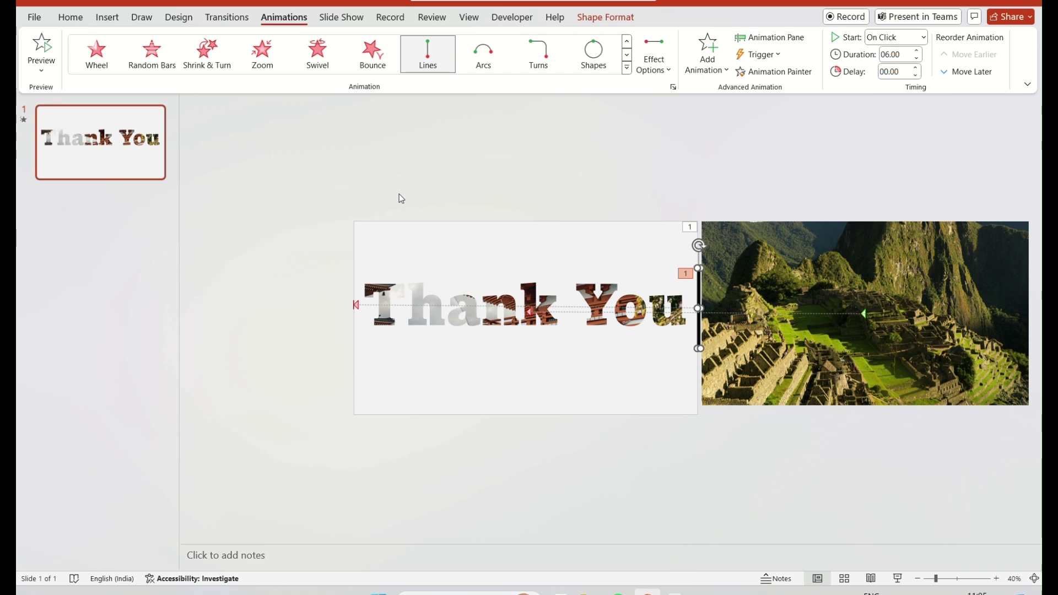
{"action": "left_click", "coordinate": [450, 214]}
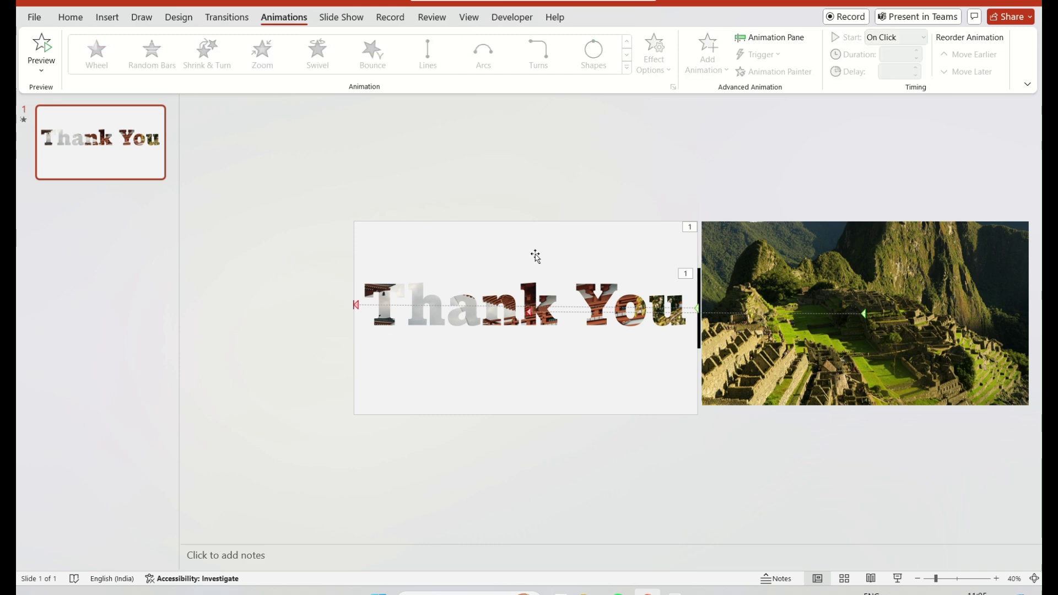
Step: Add a text box under Thank You reading 'Do you have any questions?' in bold
{"action": "left_click", "coordinate": [106, 16]}
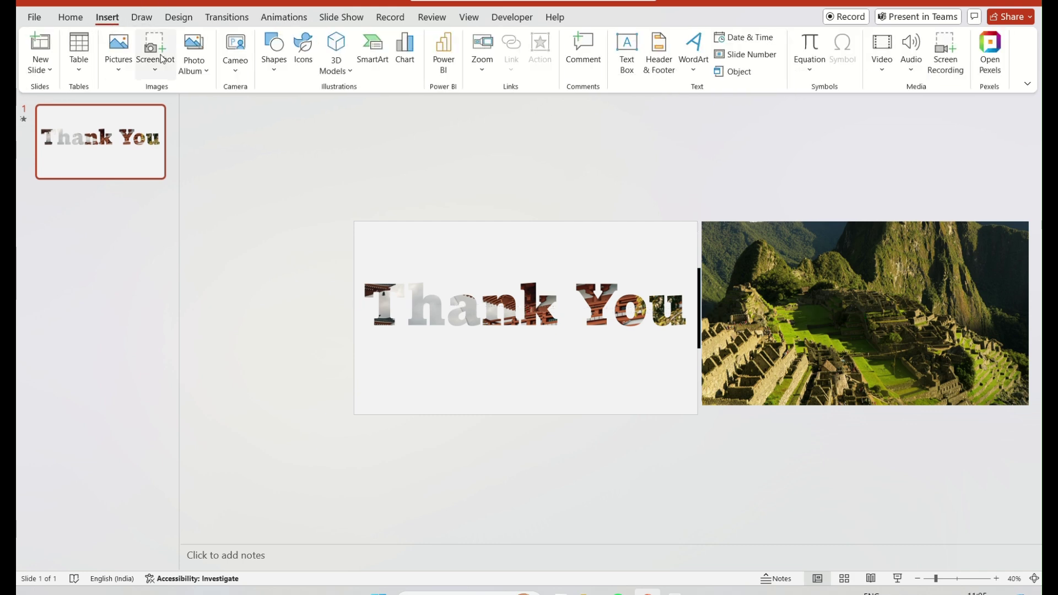
{"action": "left_click", "coordinate": [628, 55]}
{"action": "left_click_drag", "start_coordinate": [399, 341], "coordinate": [644, 354]}
{"action": "type", "text": "Do you have any questions"}
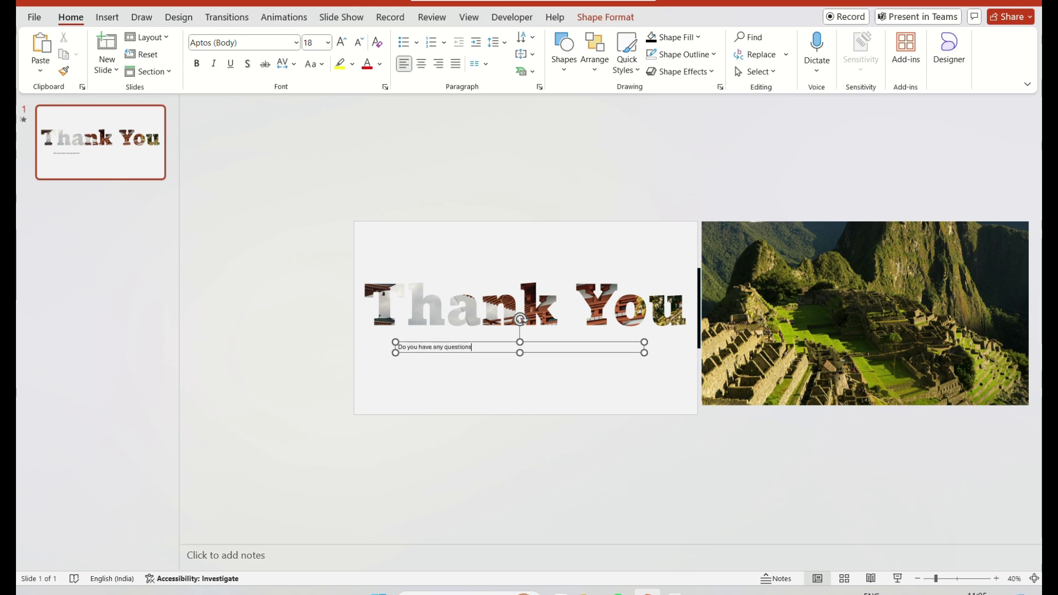
{"action": "type", "text": "?"}
{"action": "key", "text": "ctrl+a"}
{"action": "left_click", "coordinate": [196, 63]}
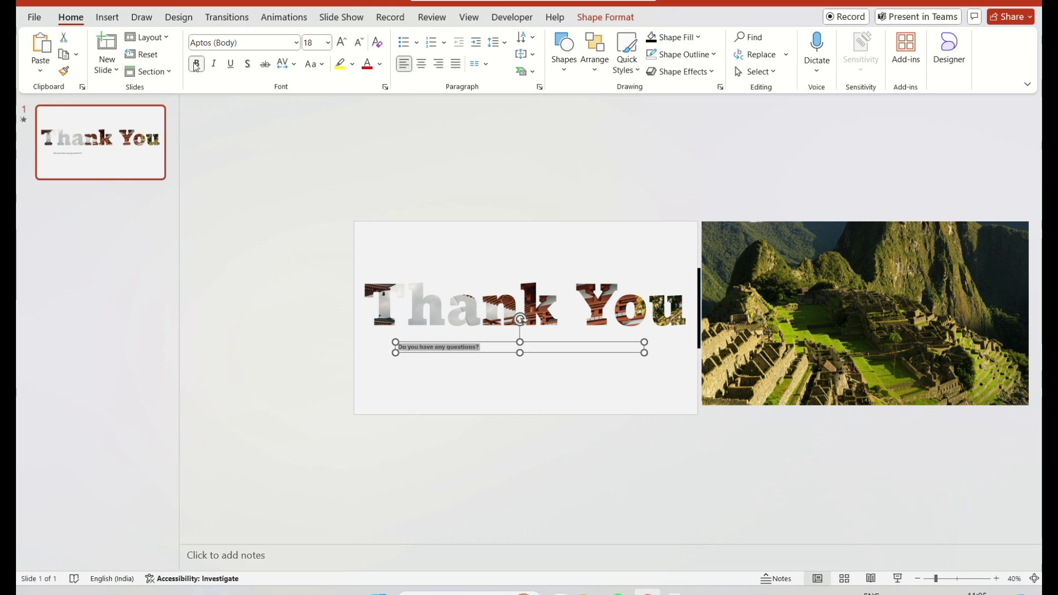
Step: Expand the subtitle's letter spacing by 20 pt and fit it on one line under Thank You
{"action": "left_click", "coordinate": [293, 65]}
{"action": "left_click", "coordinate": [318, 173]}
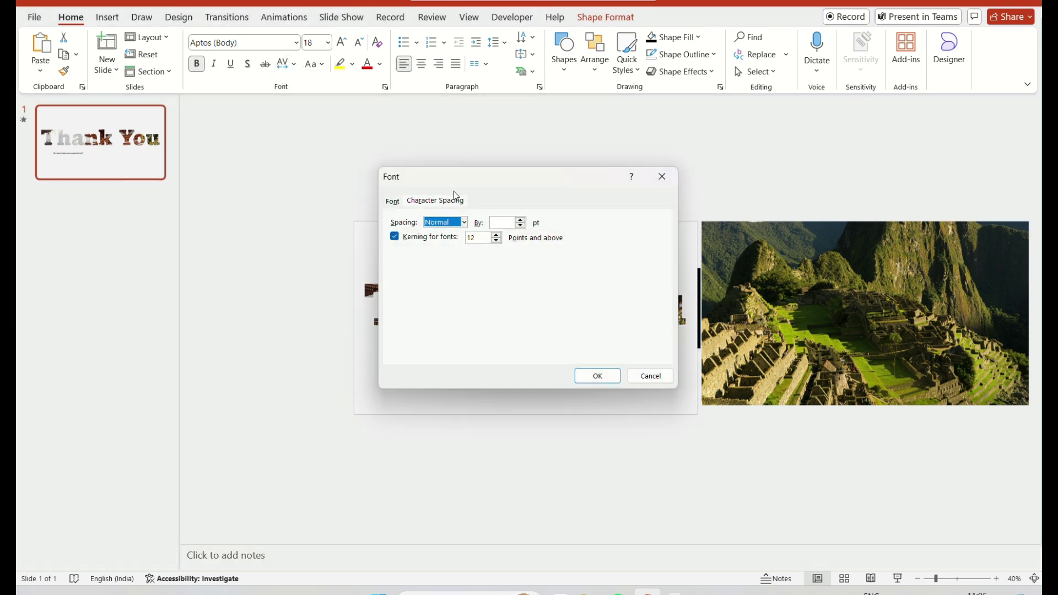
{"action": "left_click", "coordinate": [493, 222]}
{"action": "type", "text": "20"}
{"action": "left_click", "coordinate": [597, 376]}
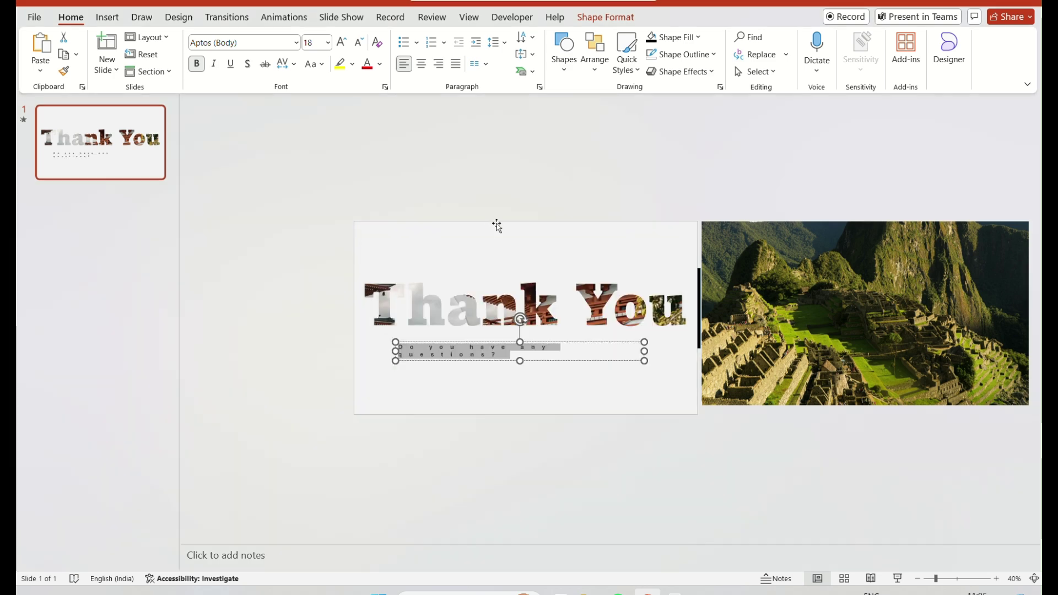
{"action": "left_click_drag", "start_coordinate": [644, 350], "coordinate": [689, 349]}
{"action": "left_click_drag", "start_coordinate": [626, 343], "coordinate": [621, 338]}
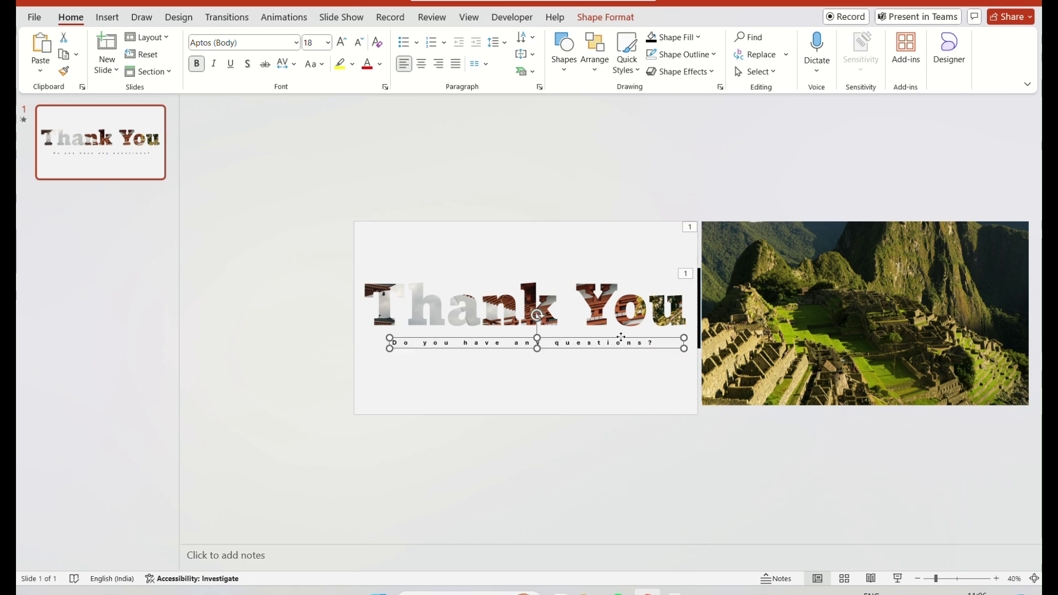